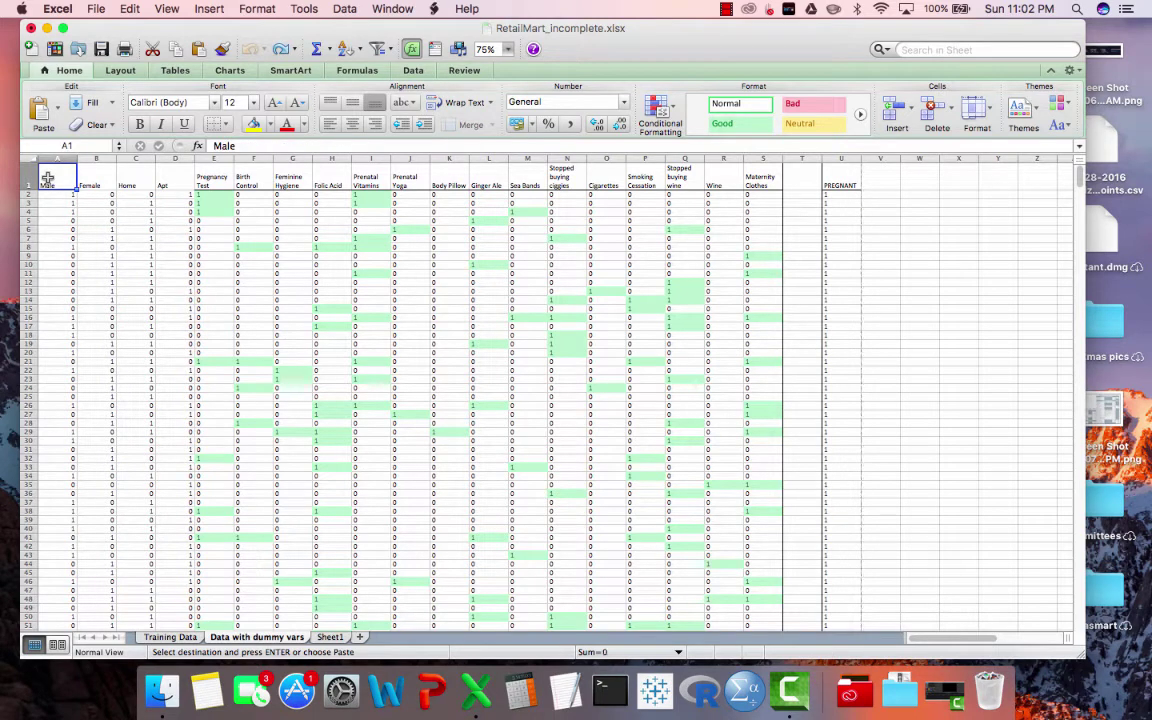
- Copy the whole data table, A1:U1001, from the "Data with dummy vars" sheet, headers and PREGNANT column included
key("super+shift+Right")
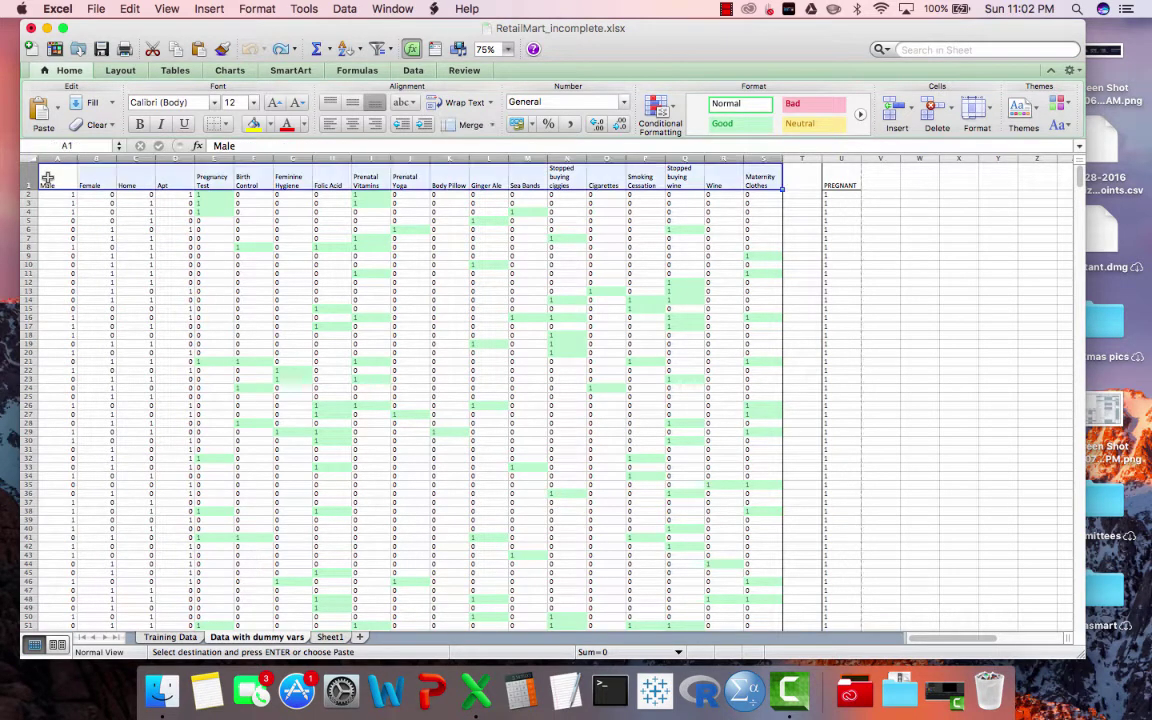
key("super+shift+Right")
key("super+shift+Right")
key("super+shift+Down")
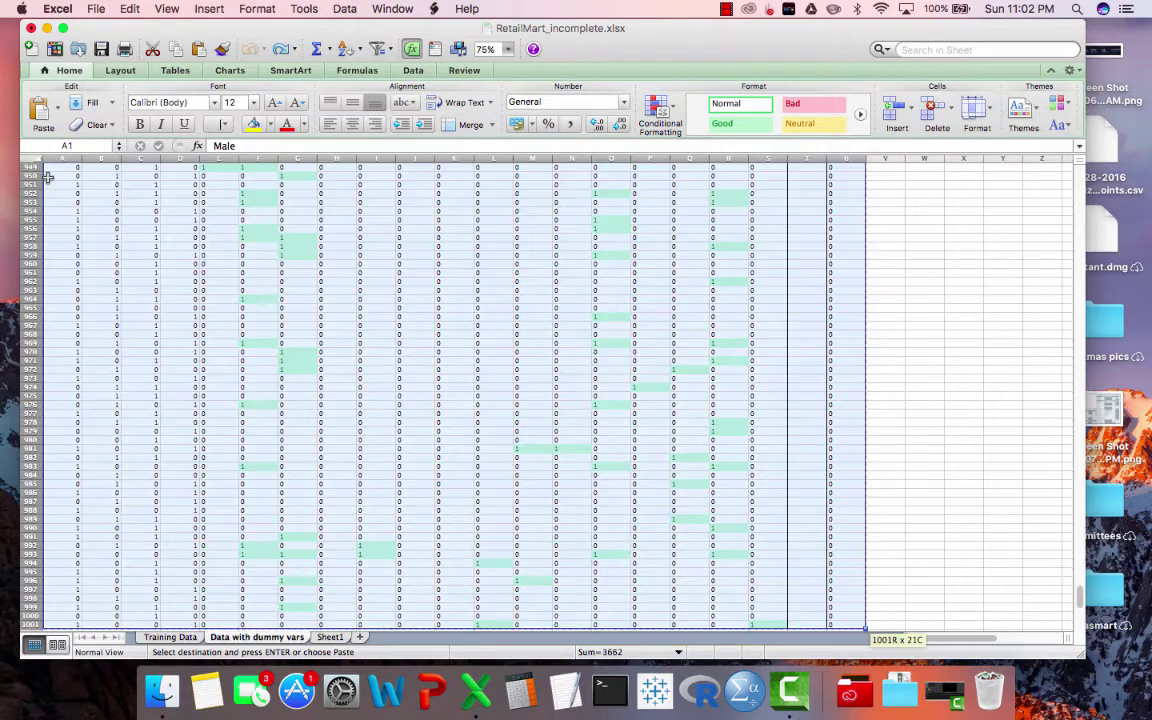
scroll(297, 364, "down", 3)
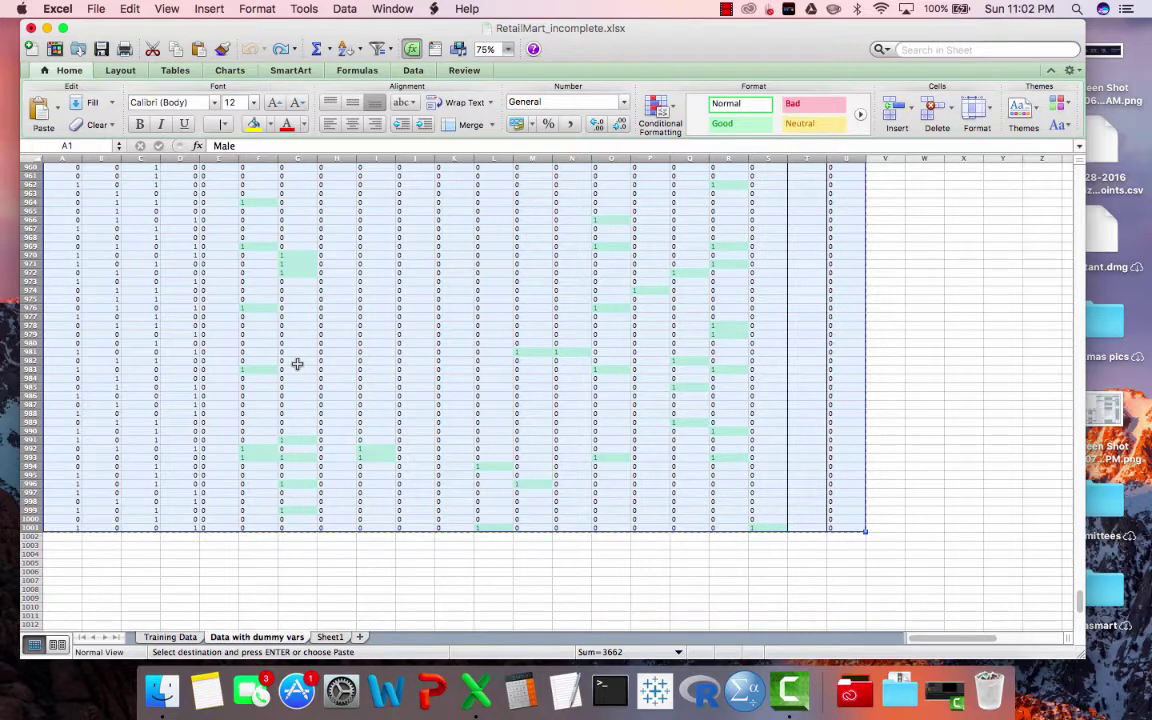
key("super+c")
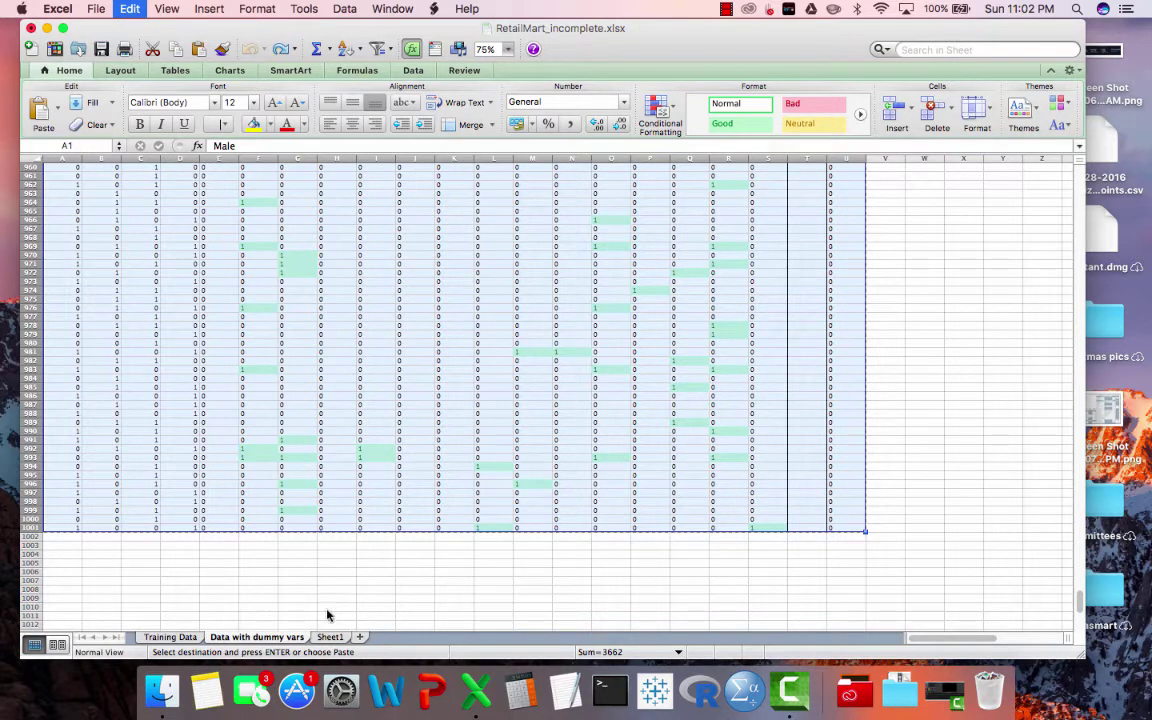
scroll(476, 331, "up", 20)
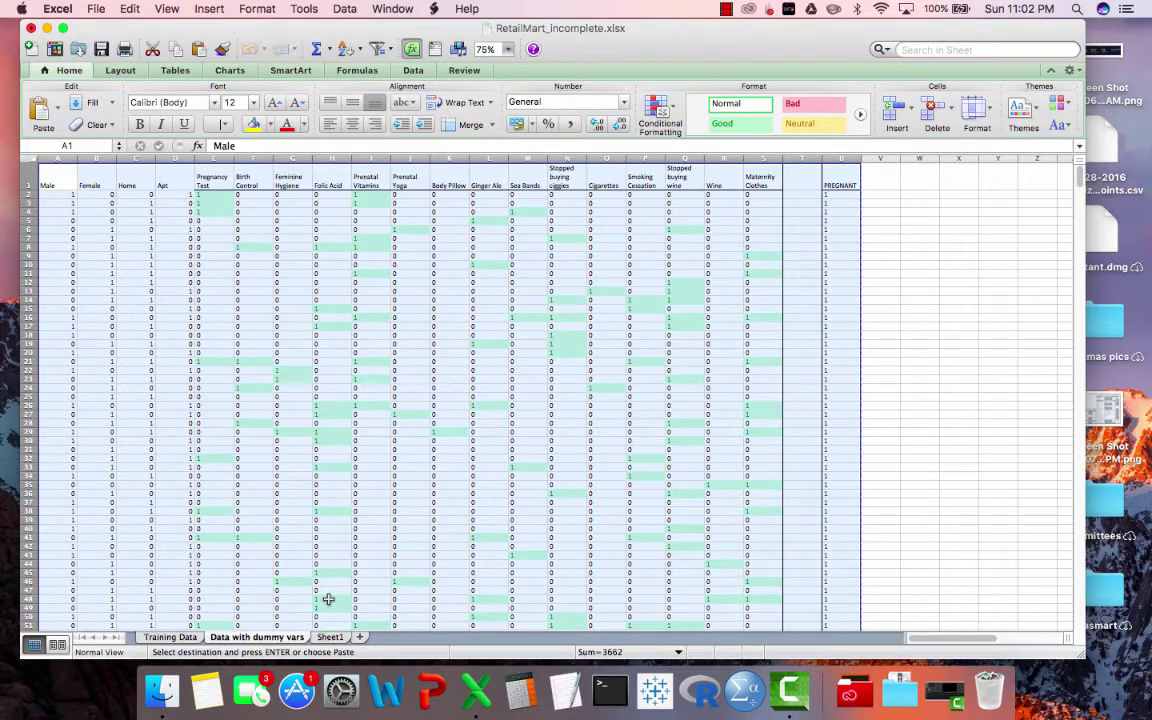
- Paste the copied table into Sheet1 starting at cell B7, as values only
left_click(333, 638)
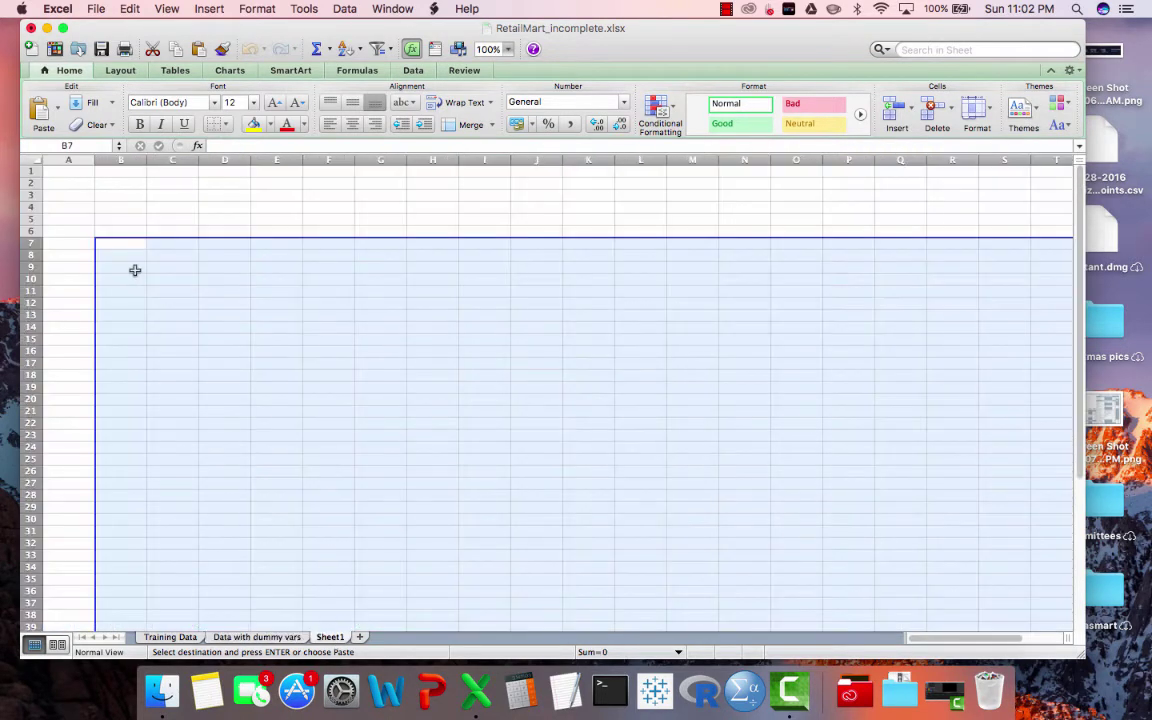
left_click(120, 243)
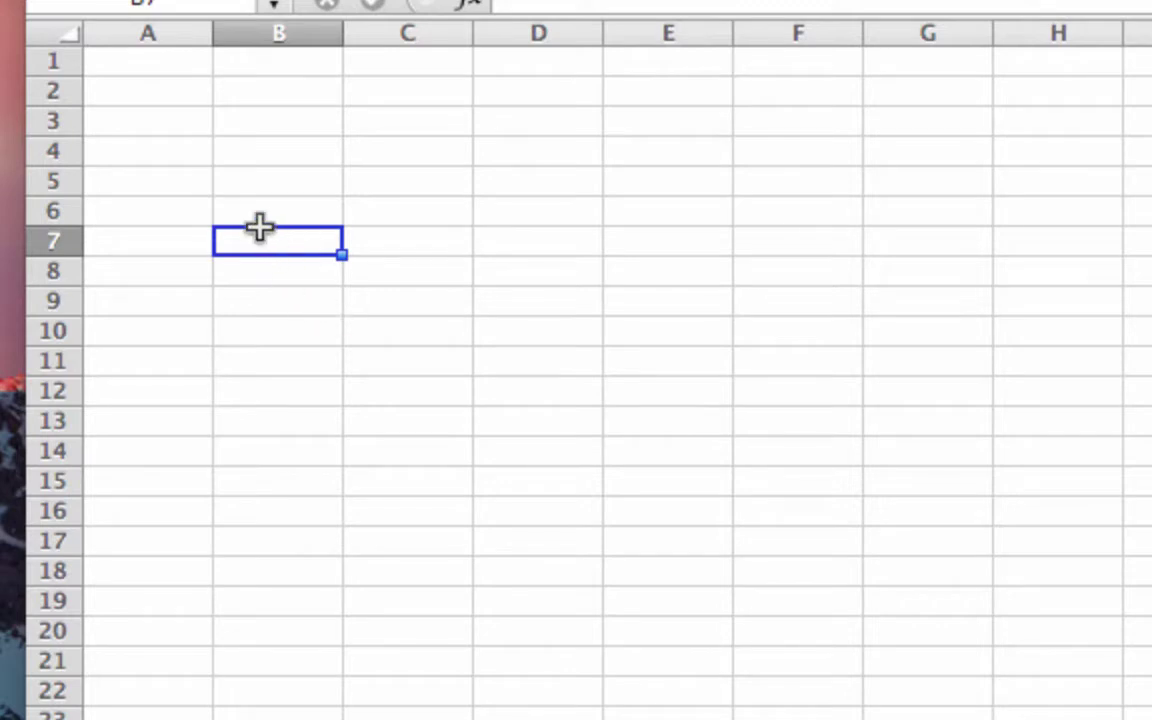
right_click(250, 240)
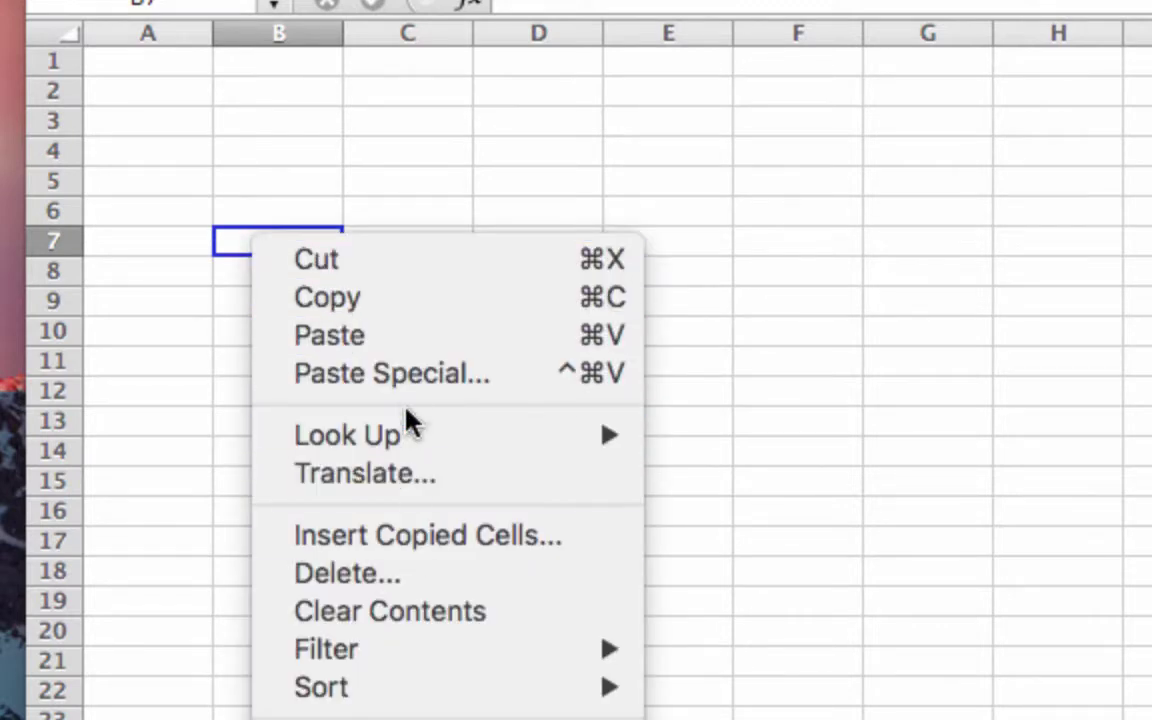
left_click(400, 368)
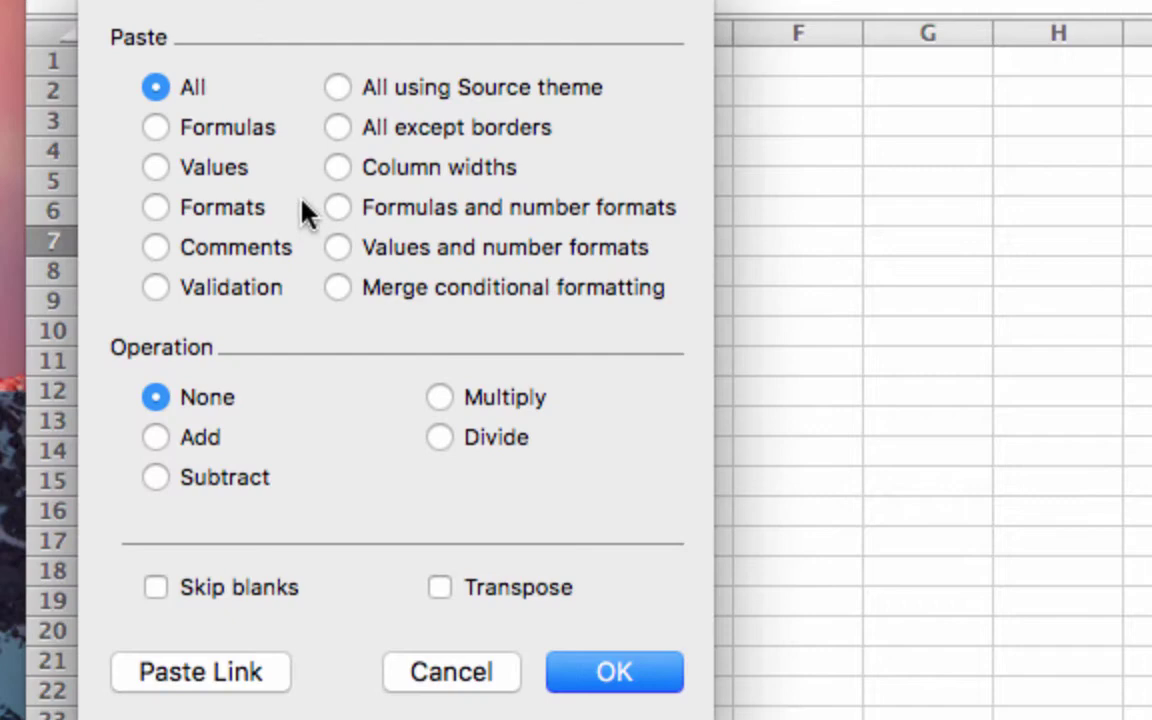
left_click(200, 170)
left_click(636, 676)
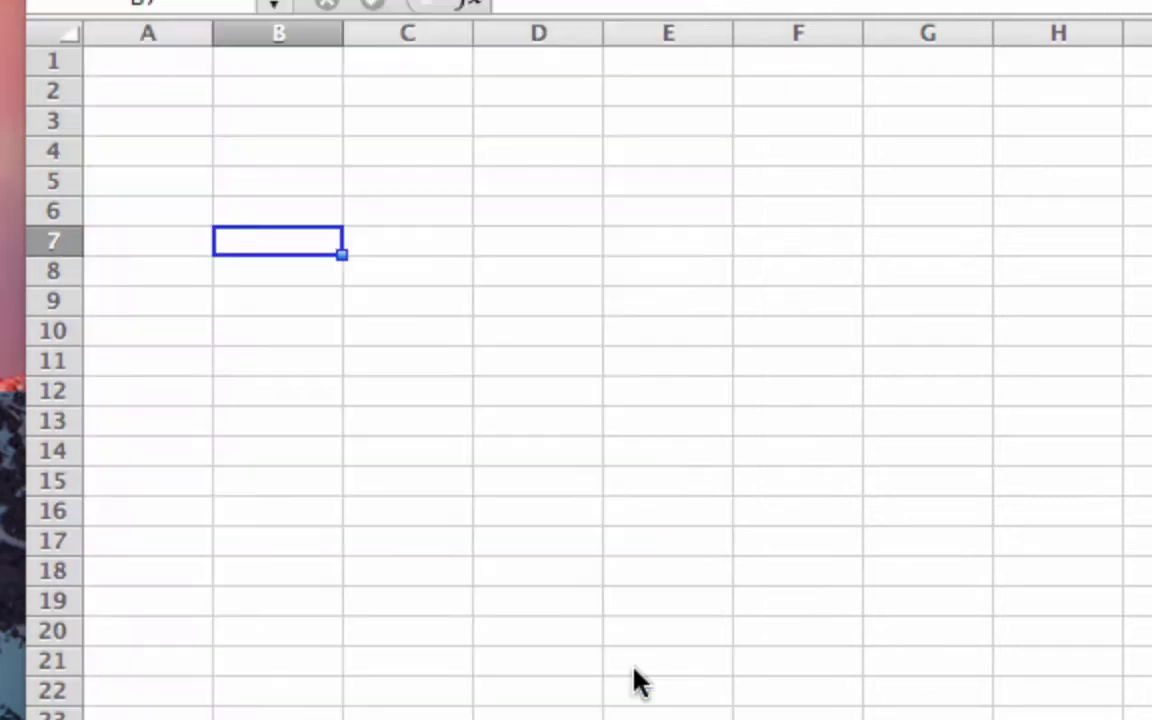
- Copy the header labels from Male to Maternity Clothes in row 7 and paste them into row 2 starting at B2
left_click(278, 236)
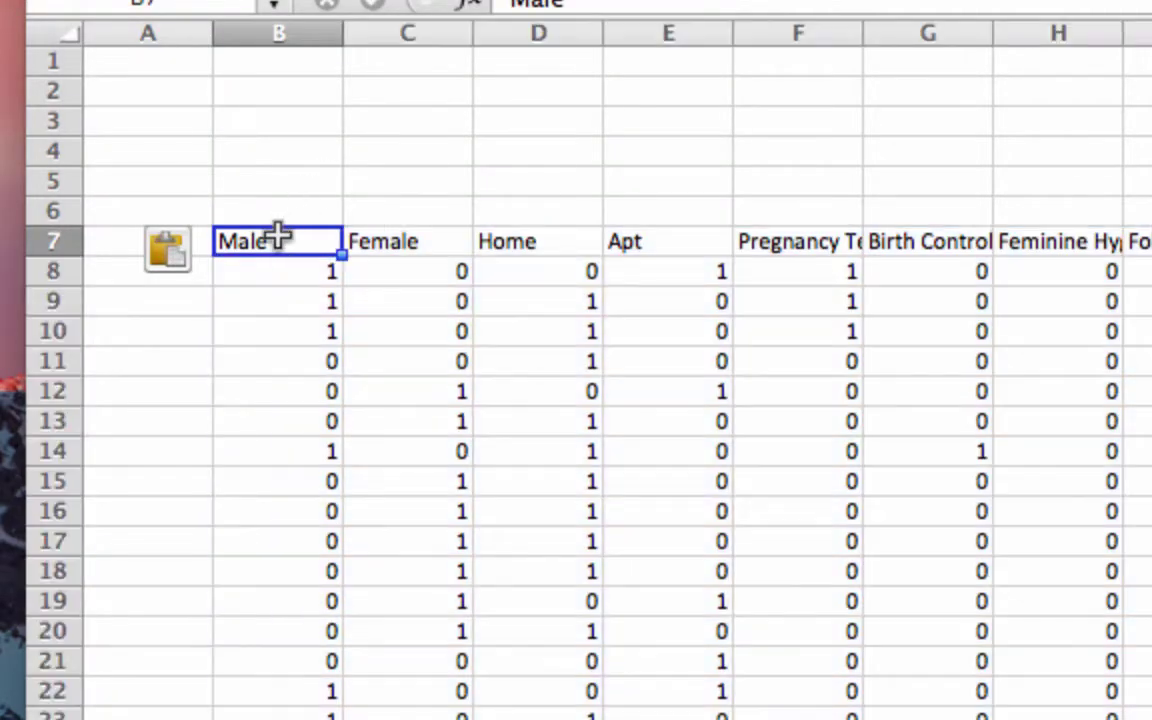
key("super+shift+Right")
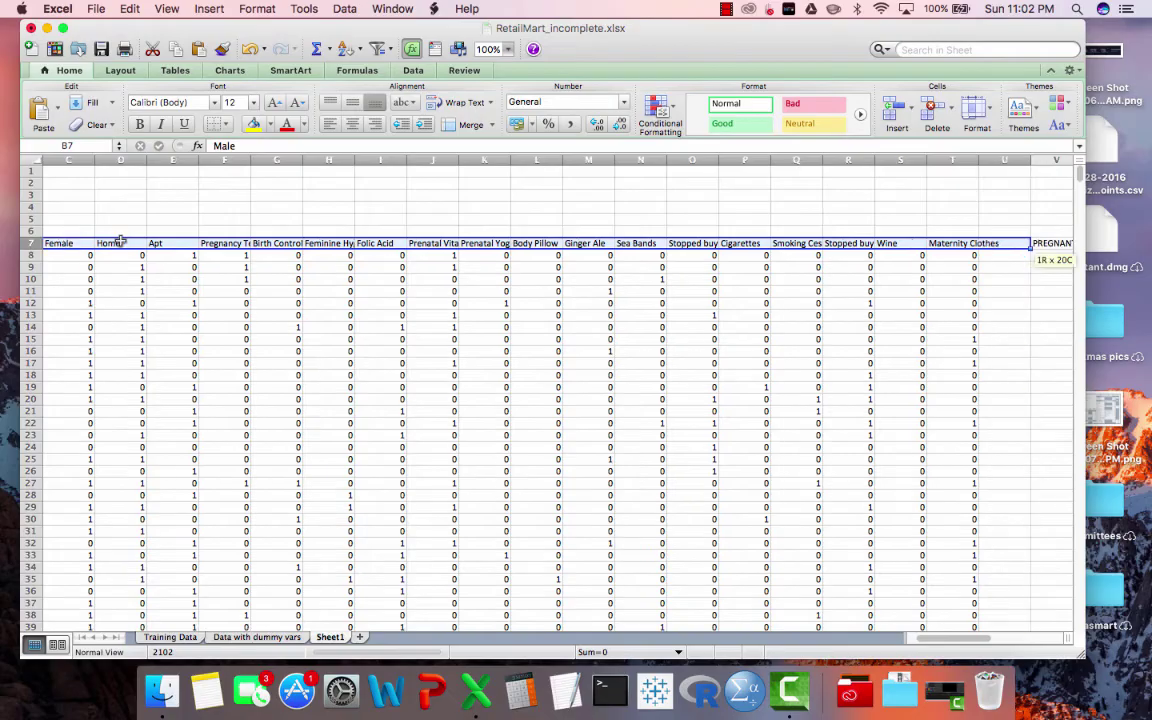
key("super+c")
scroll(118, 241, "left", 2)
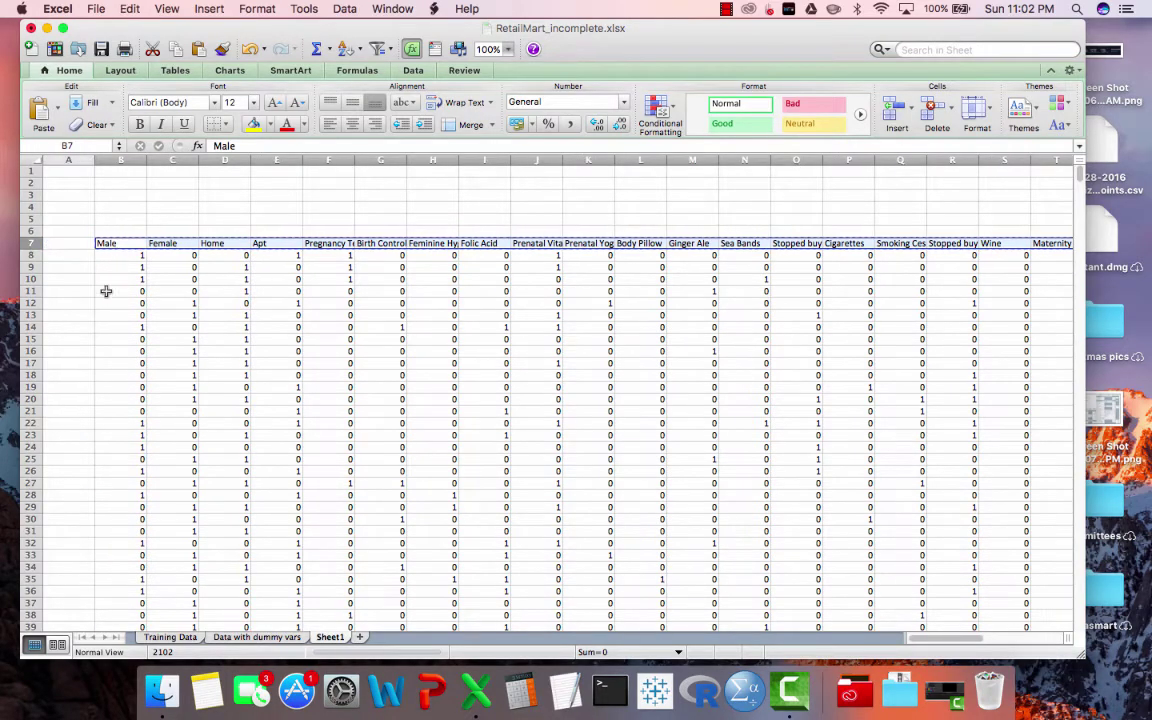
left_click(114, 183)
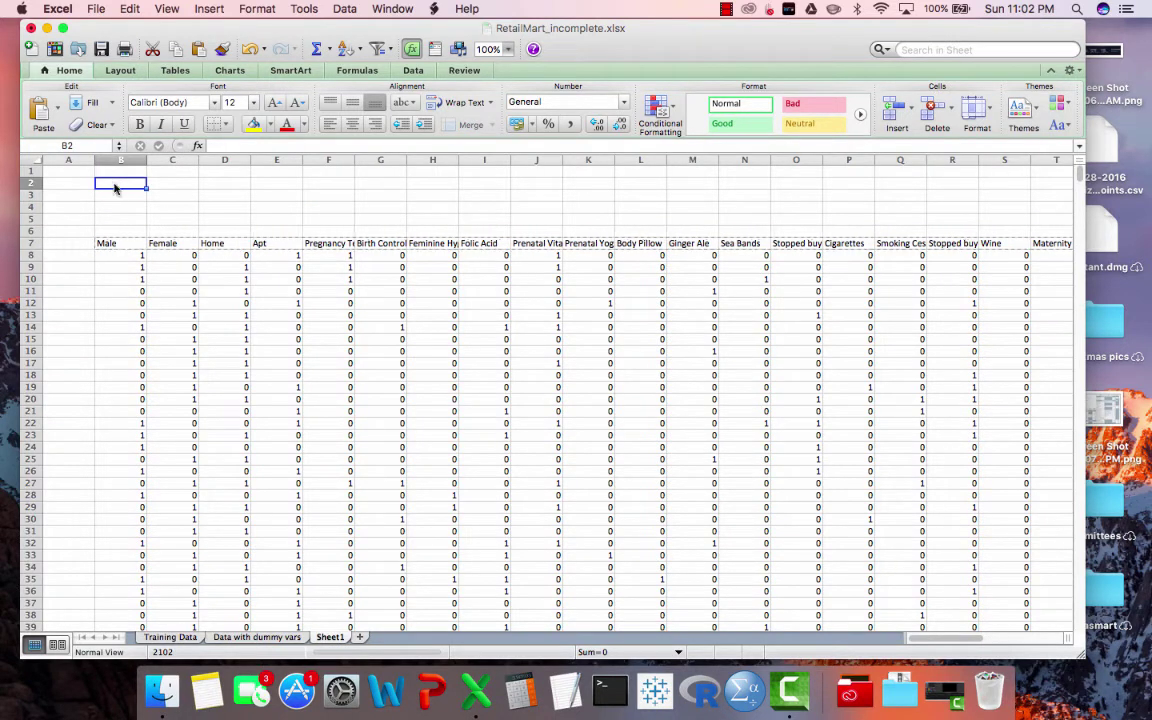
key("super+v")
left_click(114, 183)
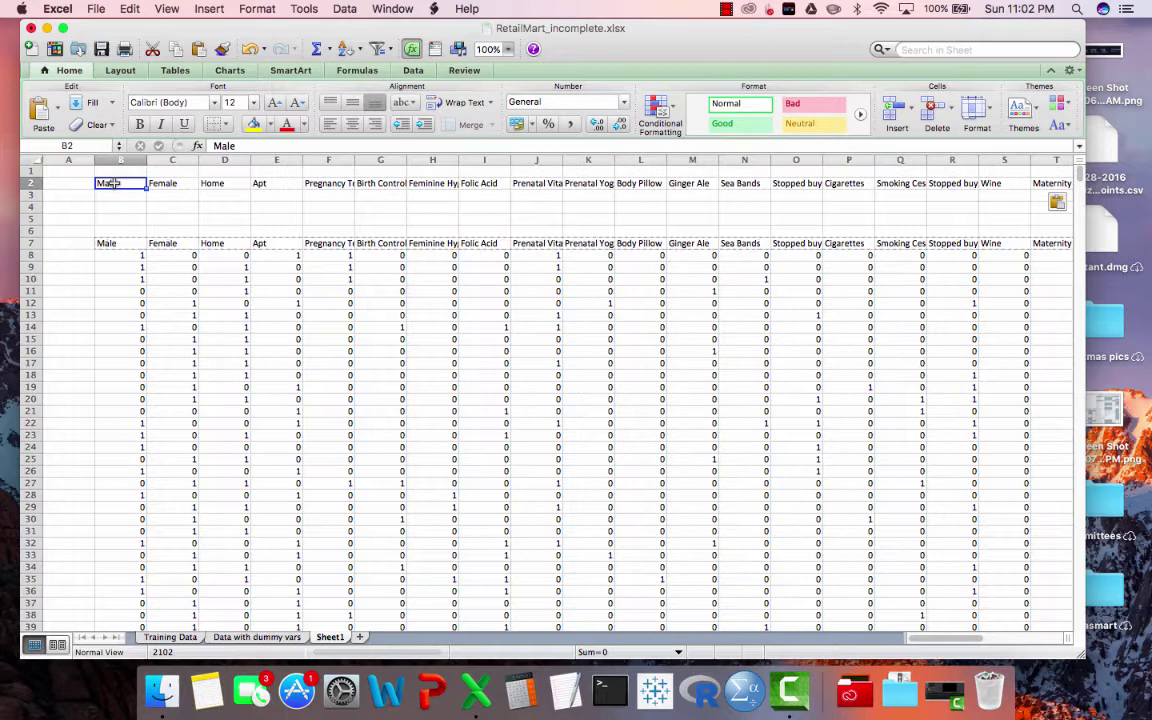
key("shift+Right")
key("shift+Right")
key("shift+Right")
key("shift+Right")
left_click(114, 183)
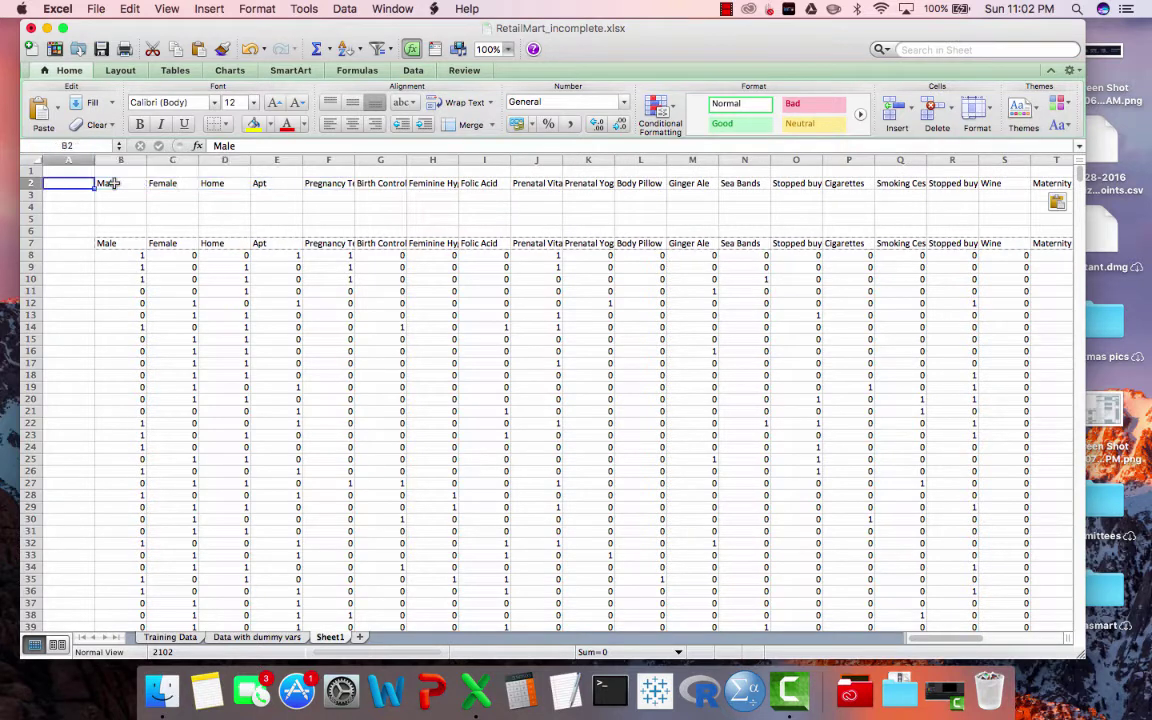
key("shift+Right")
- Add the label "Intercept" in cell U2, at the end of the header labels in row 2
left_click(114, 183)
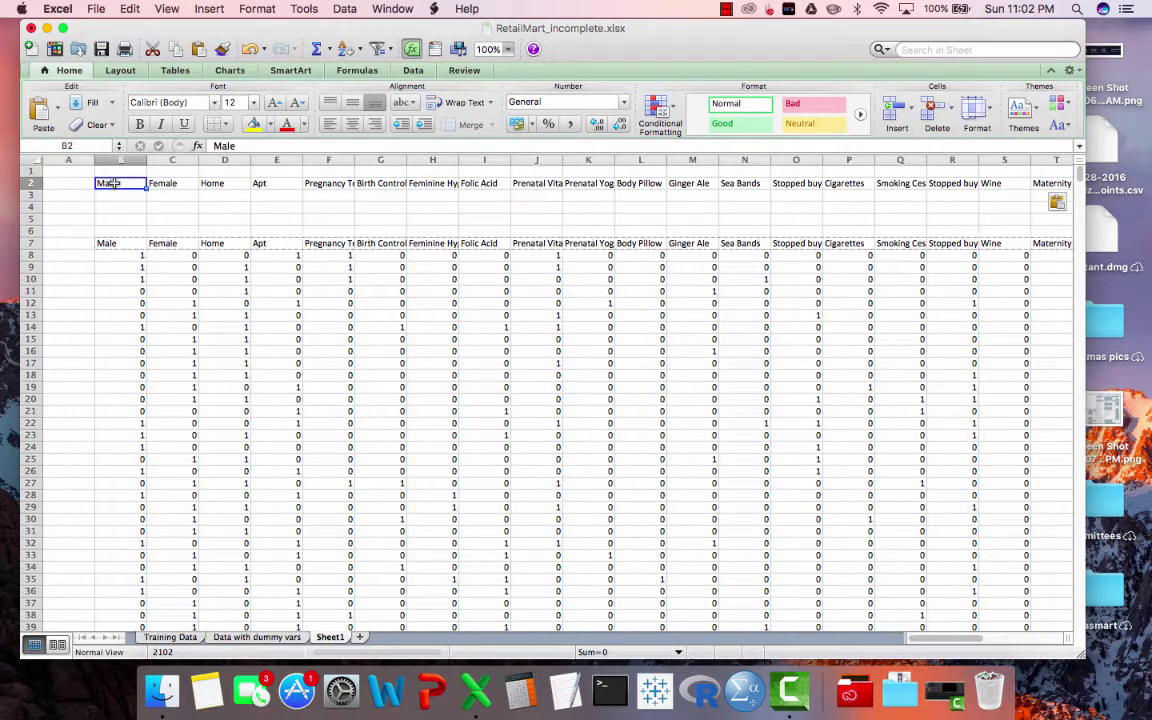
key("super+Right")
scroll(114, 183, "right", 2)
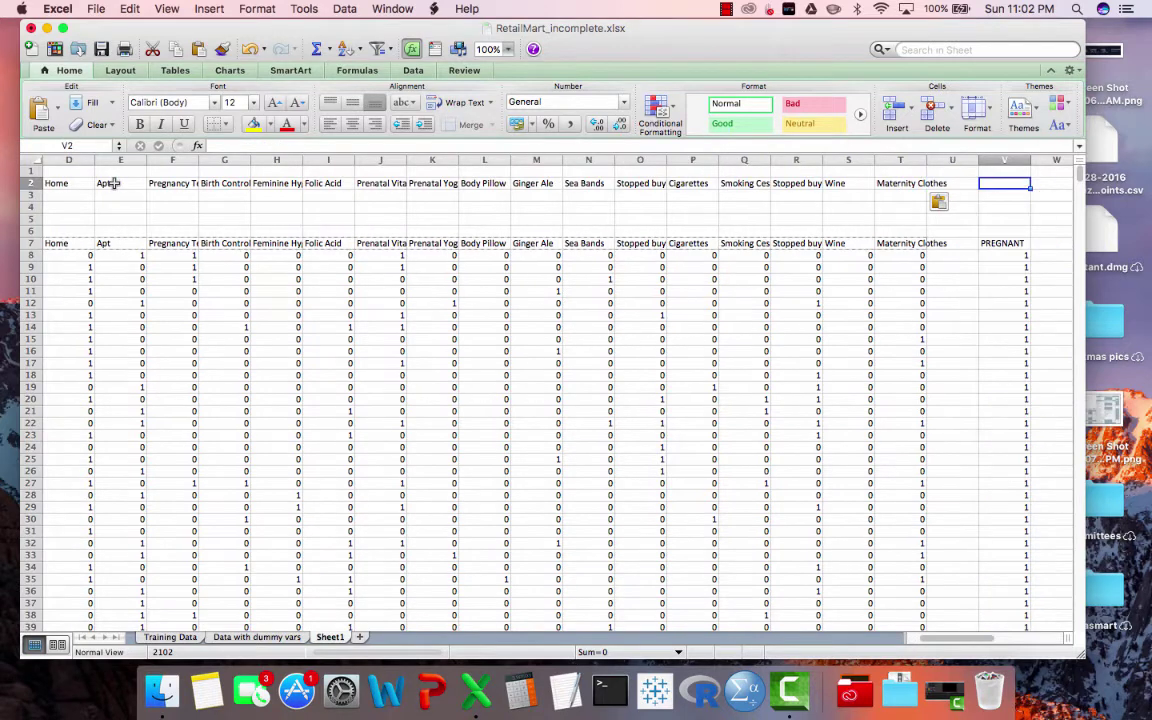
key("Right")
key("Right")
key("Left")
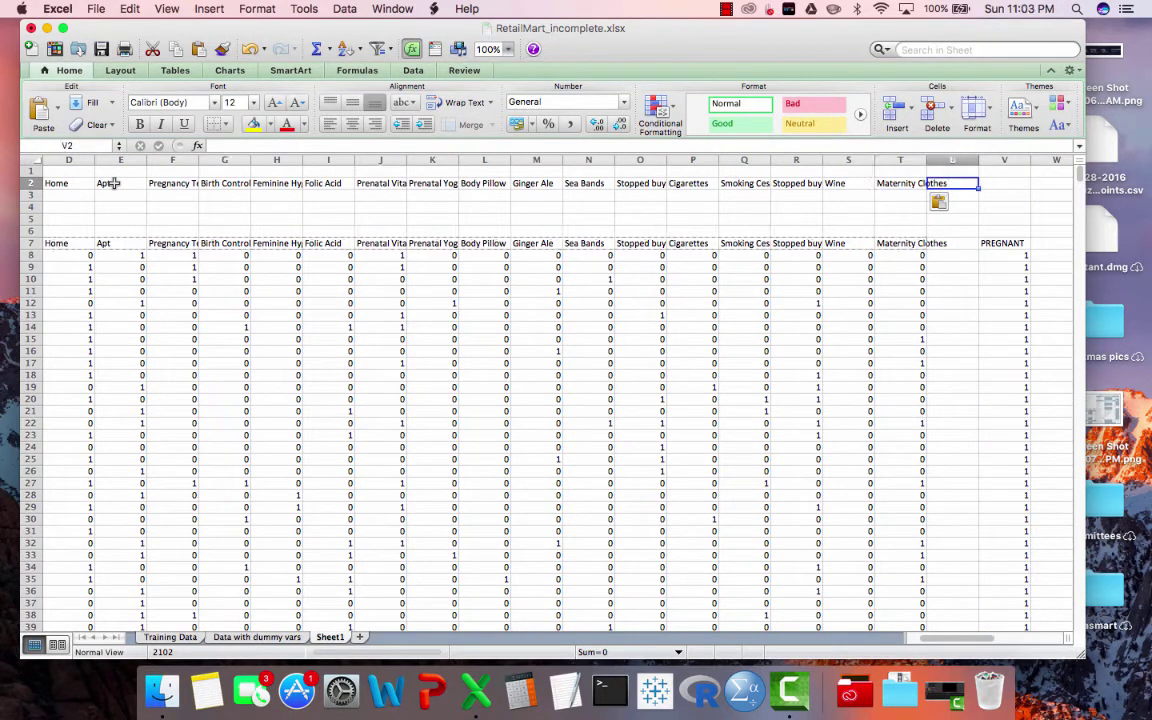
type("Inte")
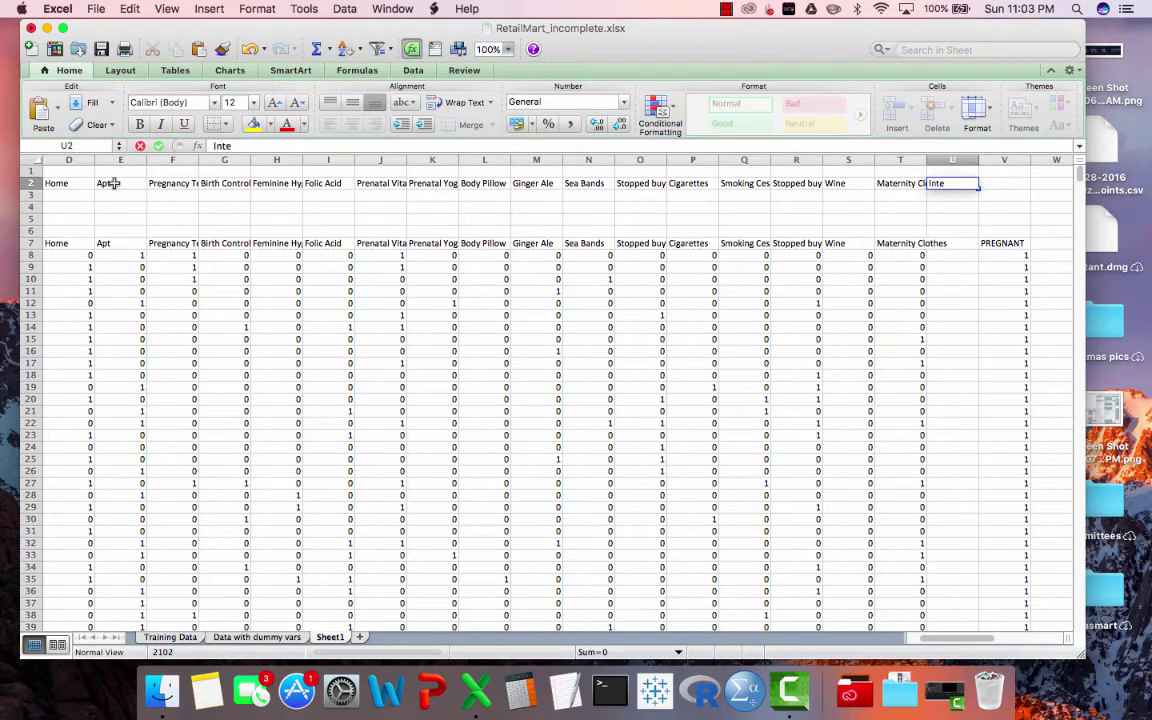
type("rce")
type("pt")
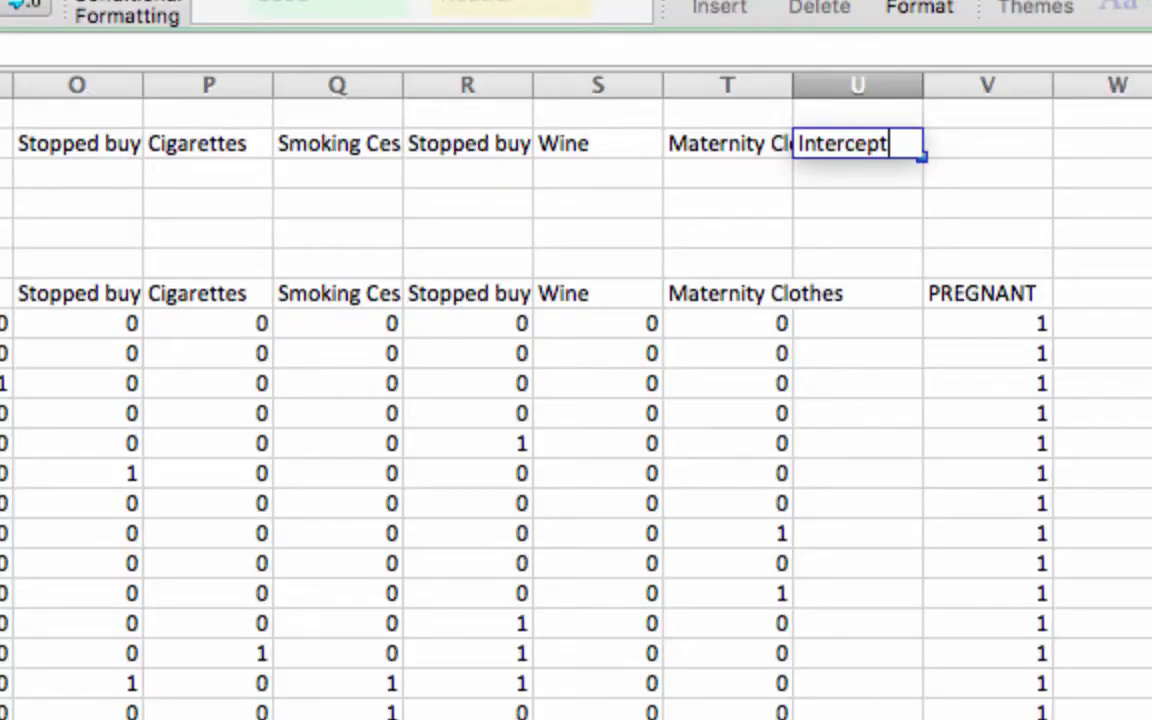
key("Return")
- Enter 1 in each of the first ten data rows of the blank column before PREGNANT, cells U8 to U17
key("Down")
key("Down")
key("Down")
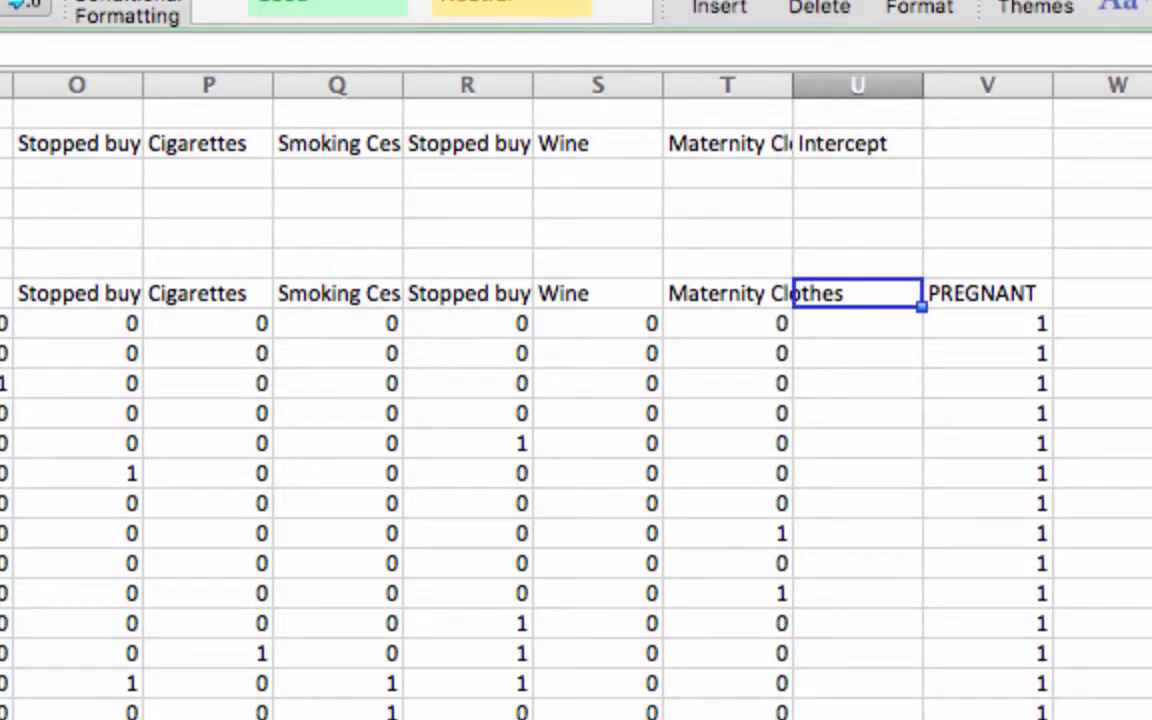
key("Down")
type("1")
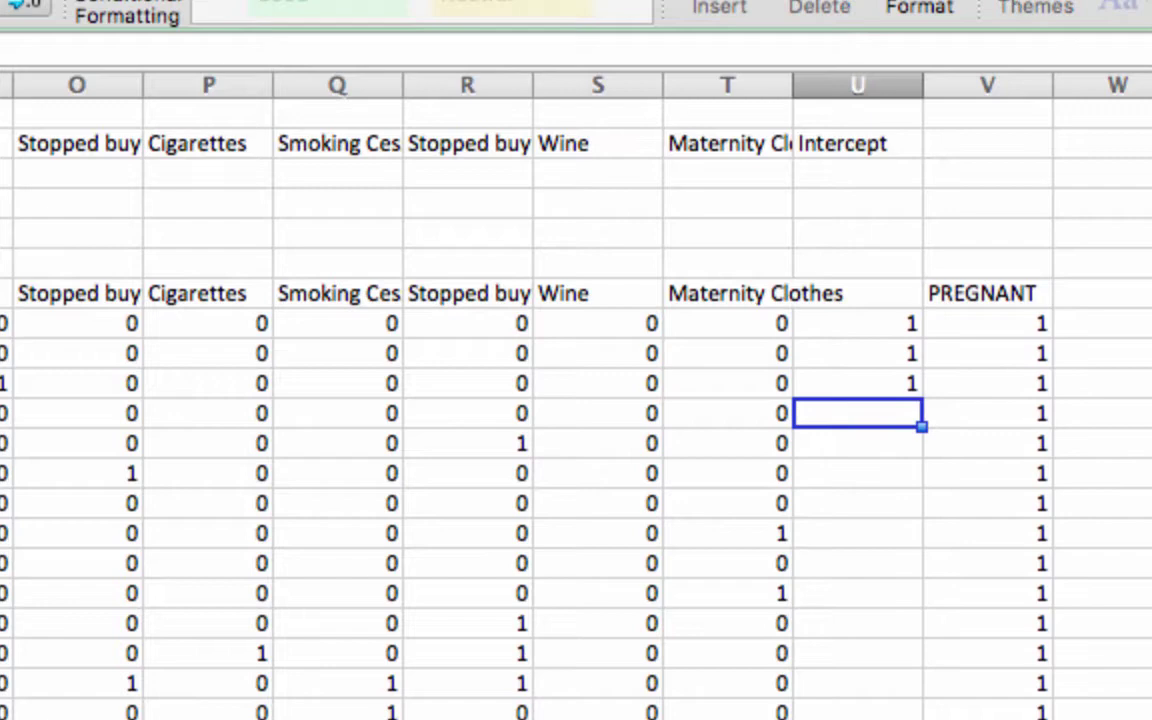
type(" 1 1 1 1 1 1 1 1")
key("Return")
type("1")
key("Return")
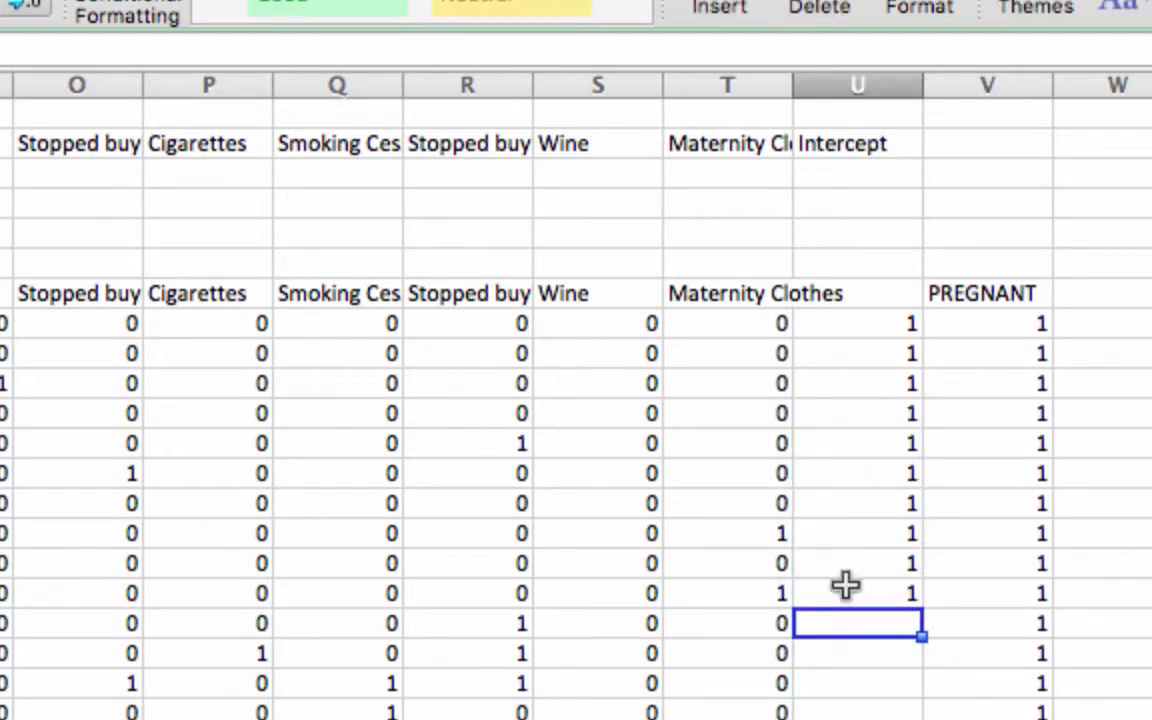
- Fill the value 1 from U17 down column U to the last data row, 1007, and check both ends of the column
left_click(845, 587)
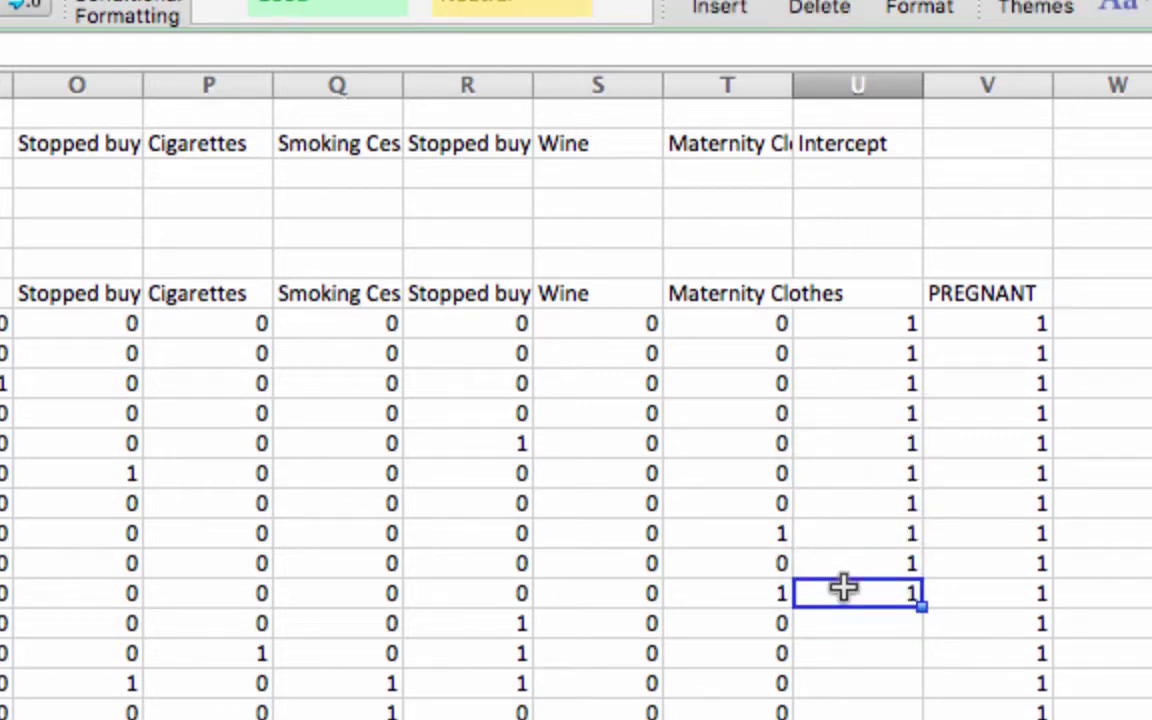
double_click(920, 605)
left_click(869, 506)
key("super+Down")
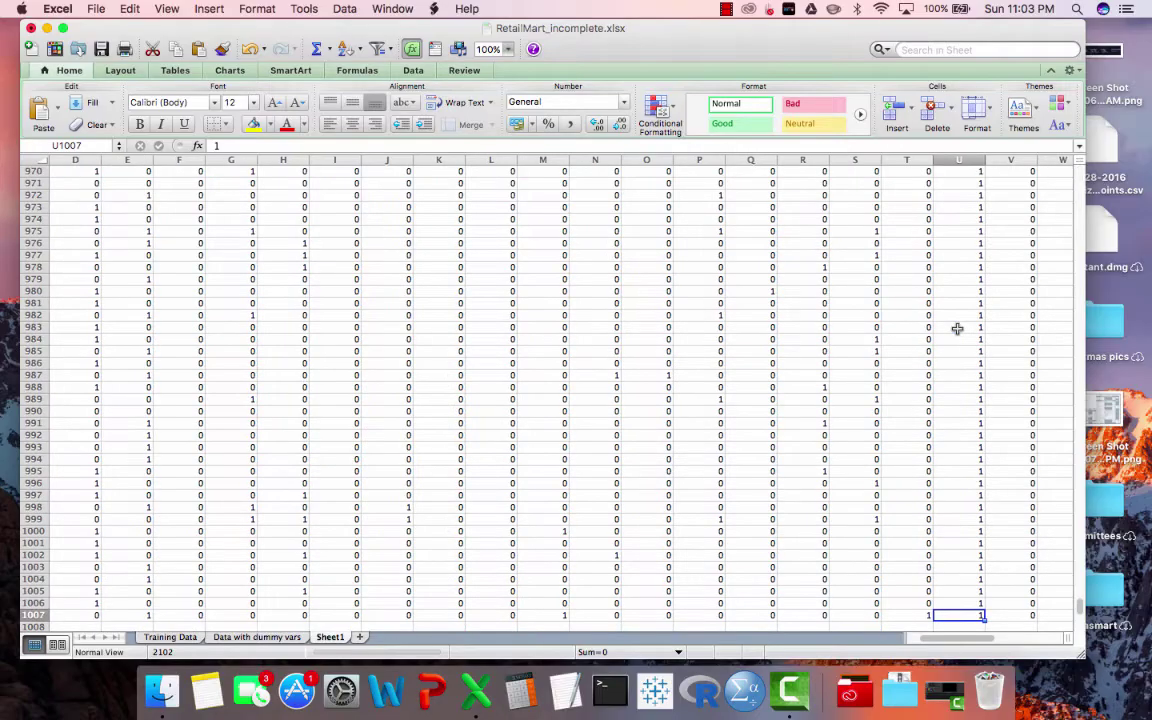
scroll(895, 350, "down", 2)
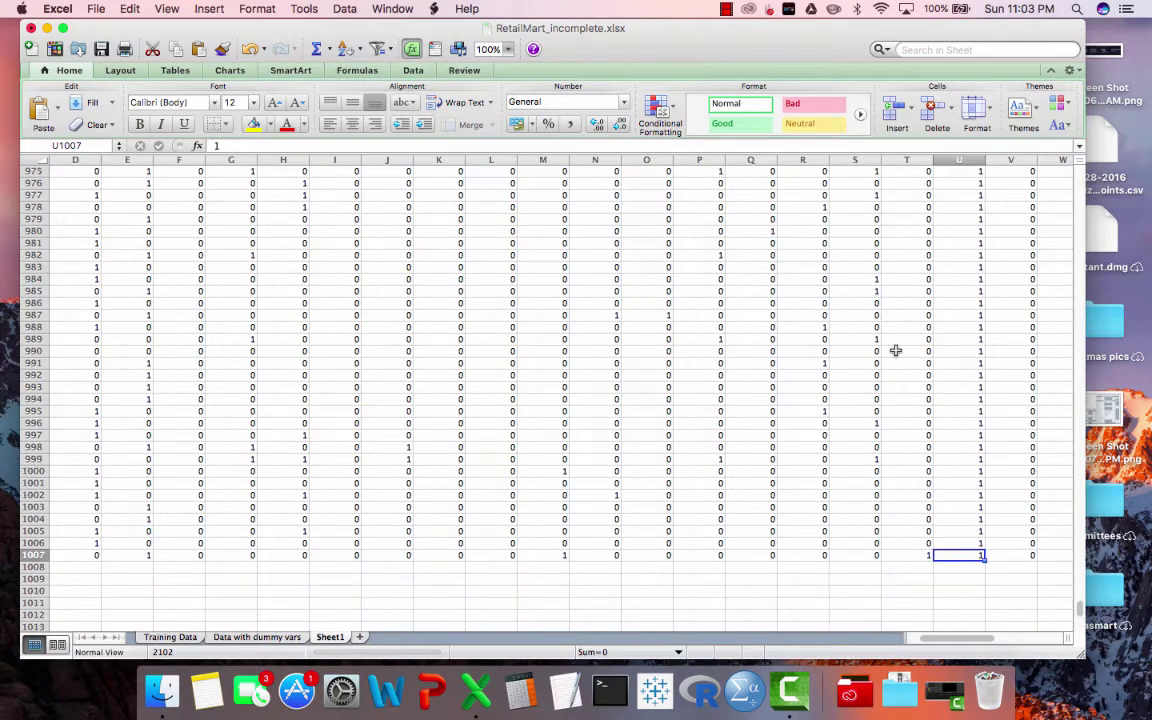
key("super+Up")
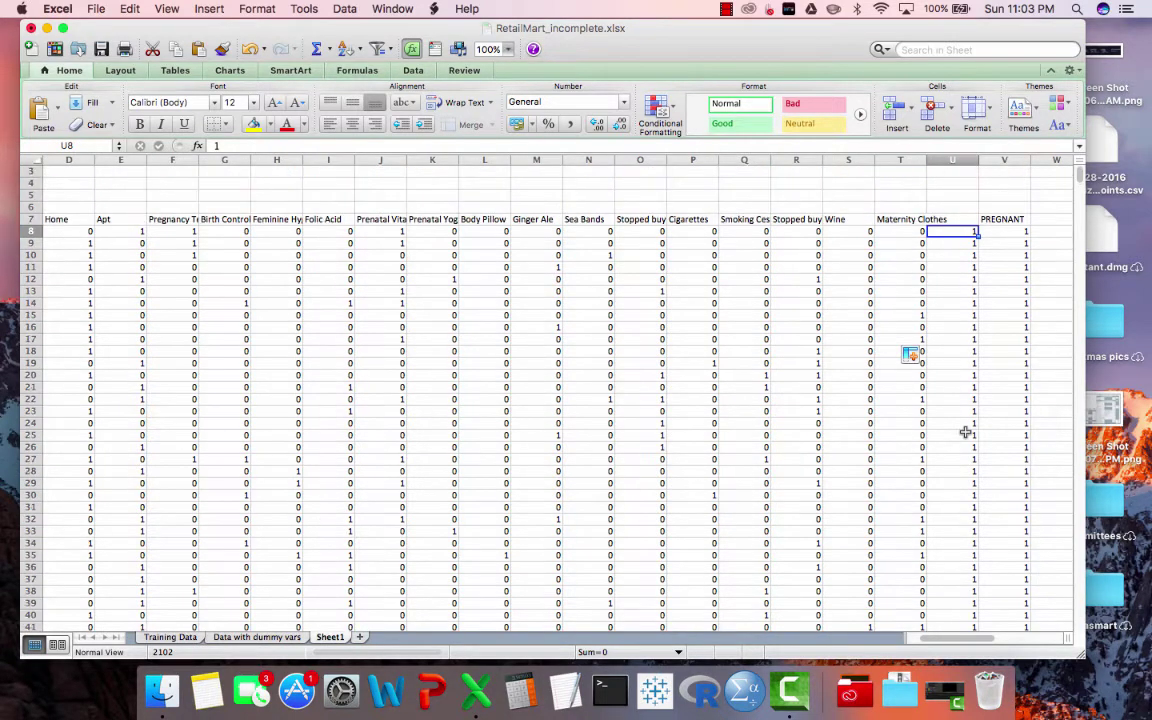
- Copy the row 2 labels from Male to Intercept and paste them into row 1 starting at B1
scroll(965, 432, "up", 2)
scroll(964, 430, "left", 1)
scroll(940, 445, "right", 2)
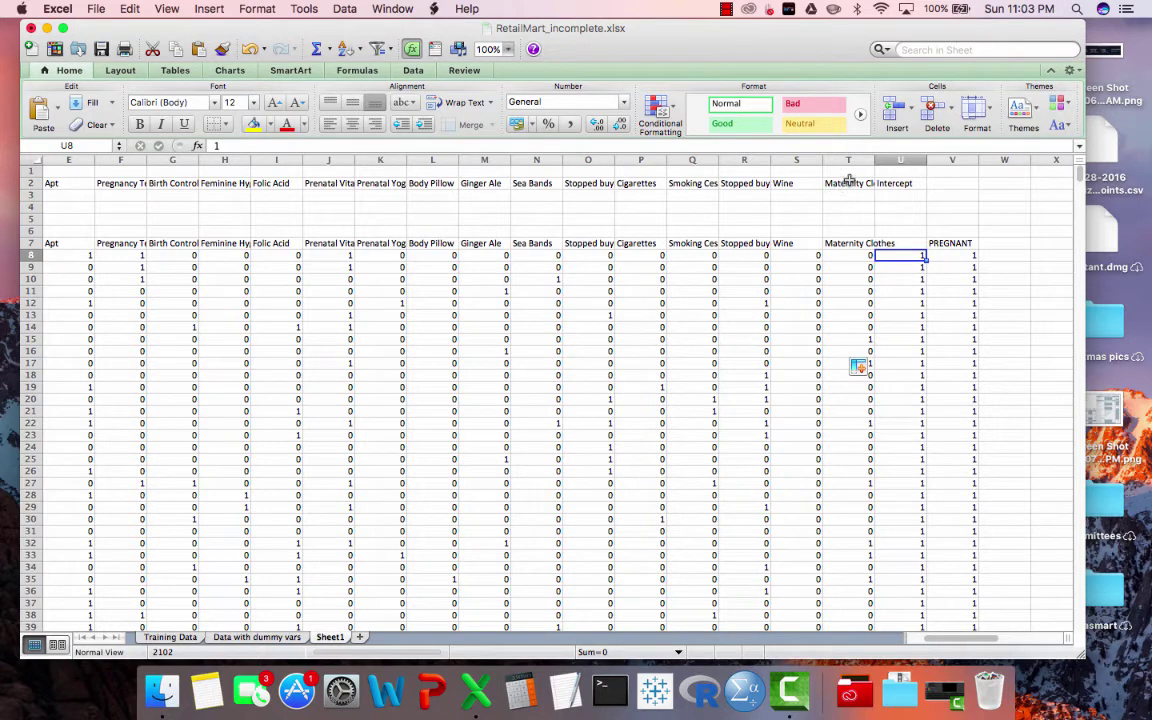
left_click(849, 180)
key("Right")
key("super+shift+Left")
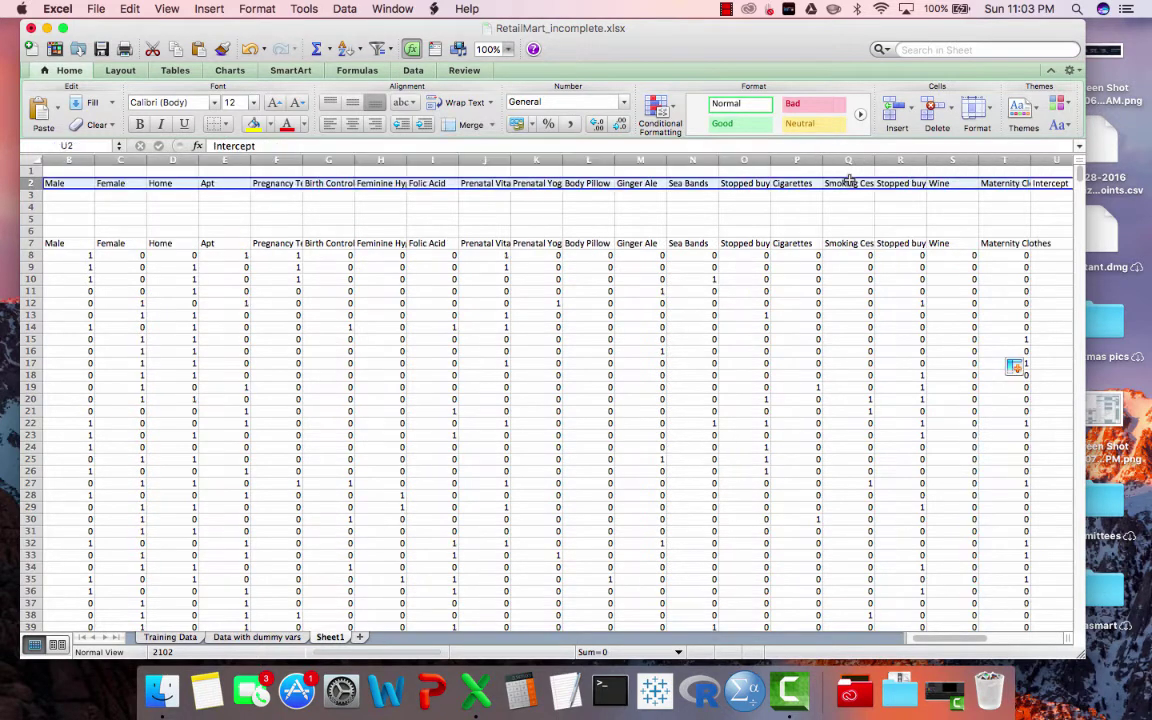
scroll(764, 231, "left", 2)
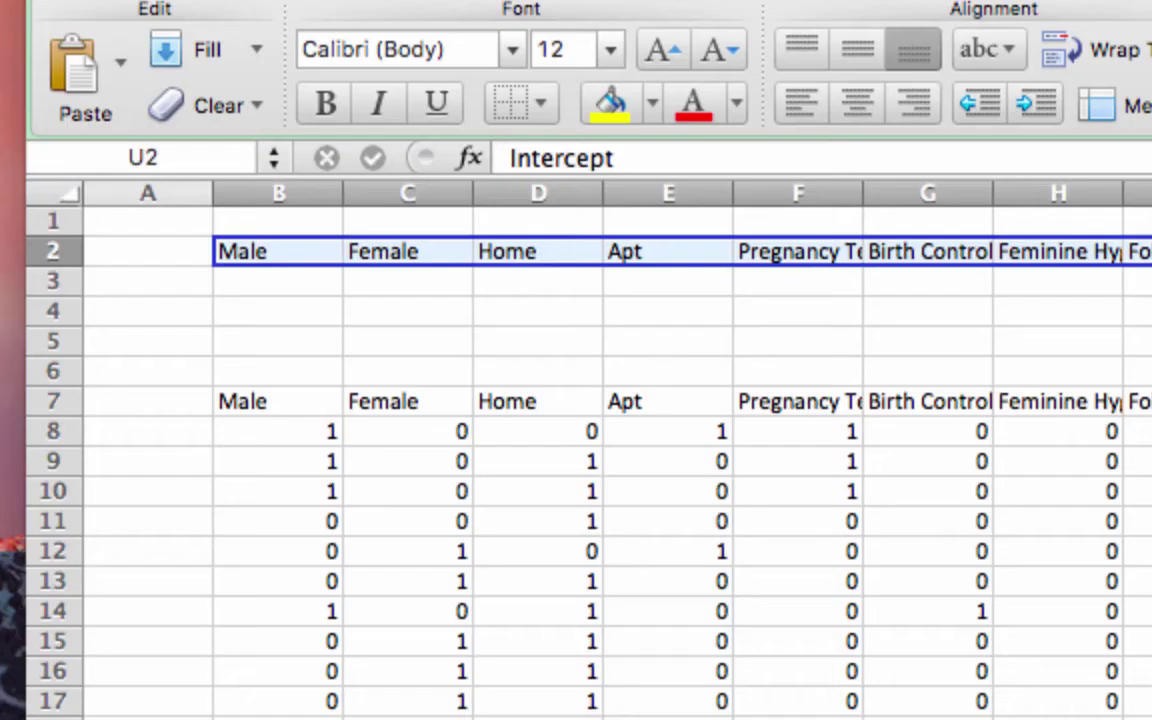
key("super+c")
scroll(590, 450, "right", 5)
scroll(1105, 270, "left", 5)
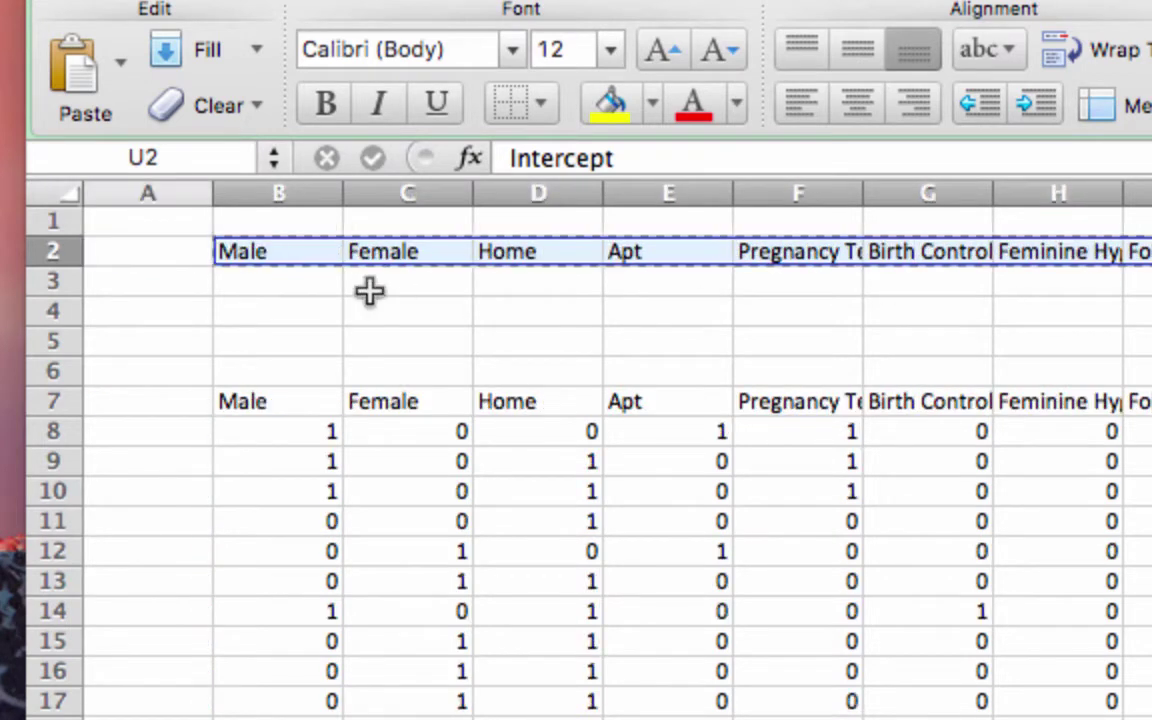
left_click(257, 219)
key("super+v")
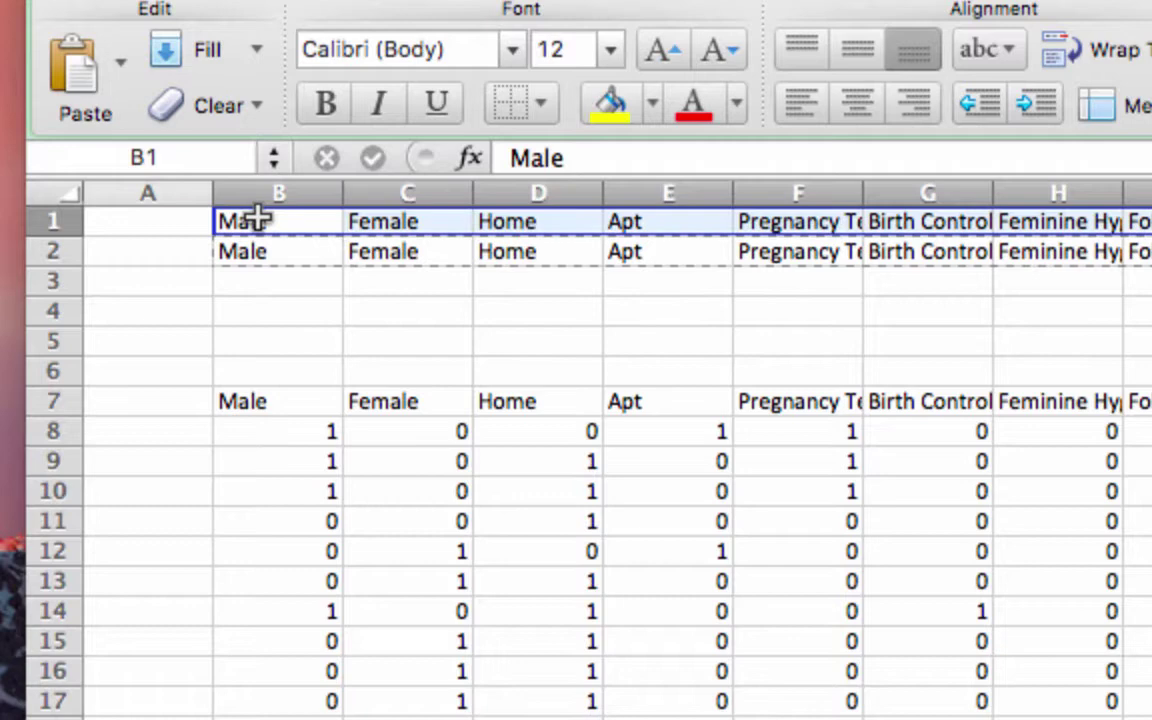
- Enter 1 as the starting coefficient under each label from Male to Intercept, B2 to U2, clearing any extra entries past U2
left_click(257, 247)
type("1")
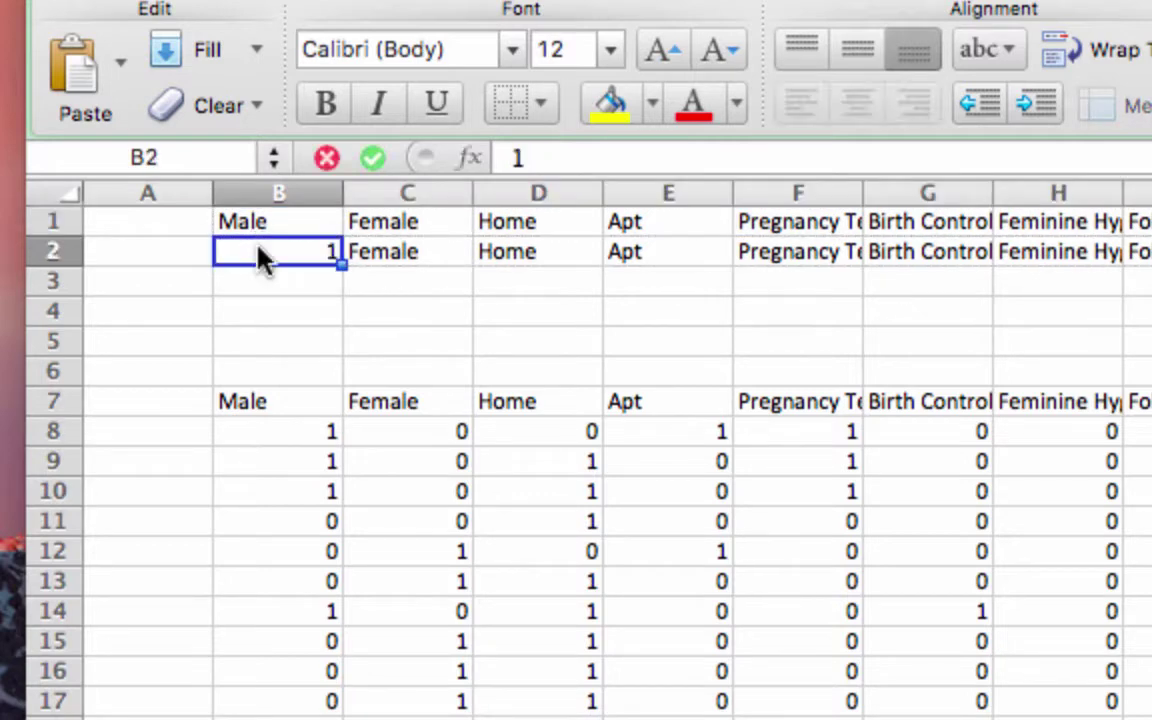
type("\t1\t1\t1\t1\t1\t1\t1\t1\t1\t1\t1\t1\t1\t1\t1\t1\t")
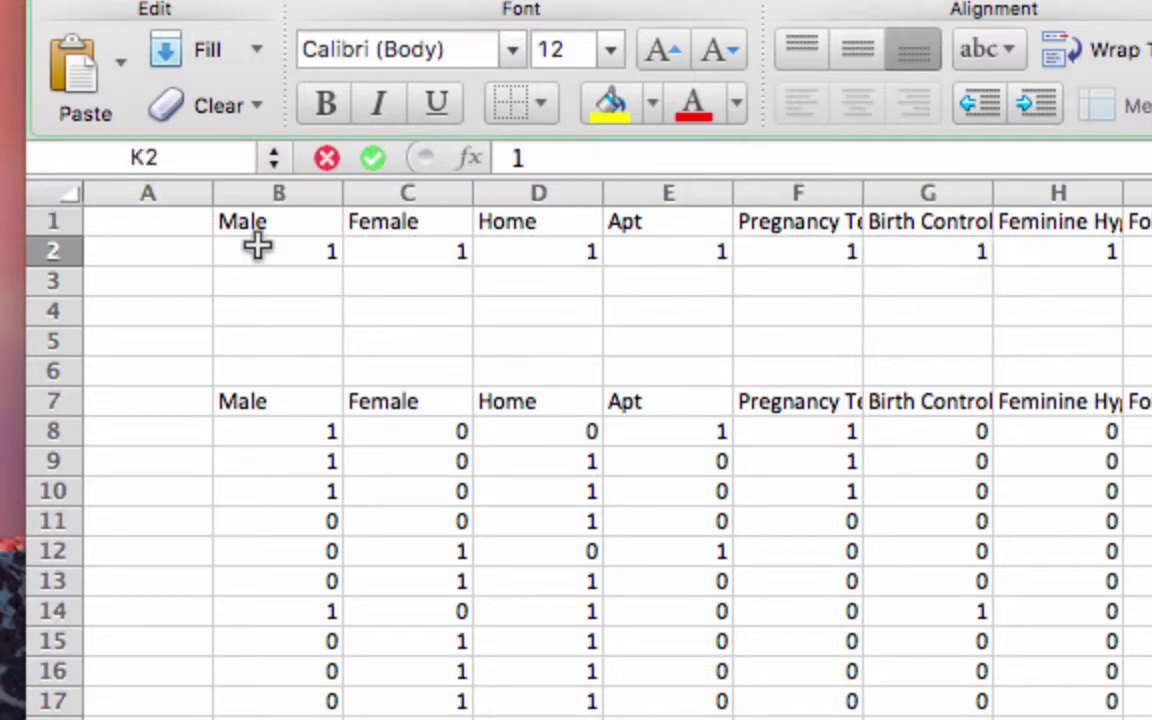
type("1\t1\t1")
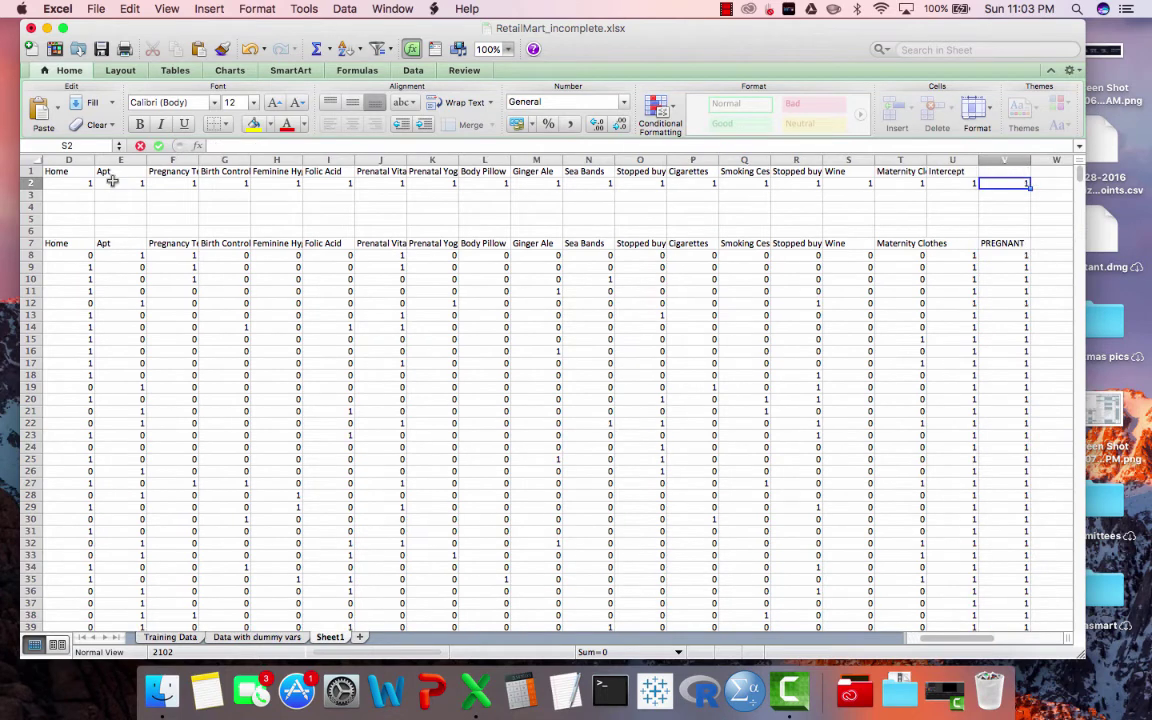
key("Delete")
key("Left")
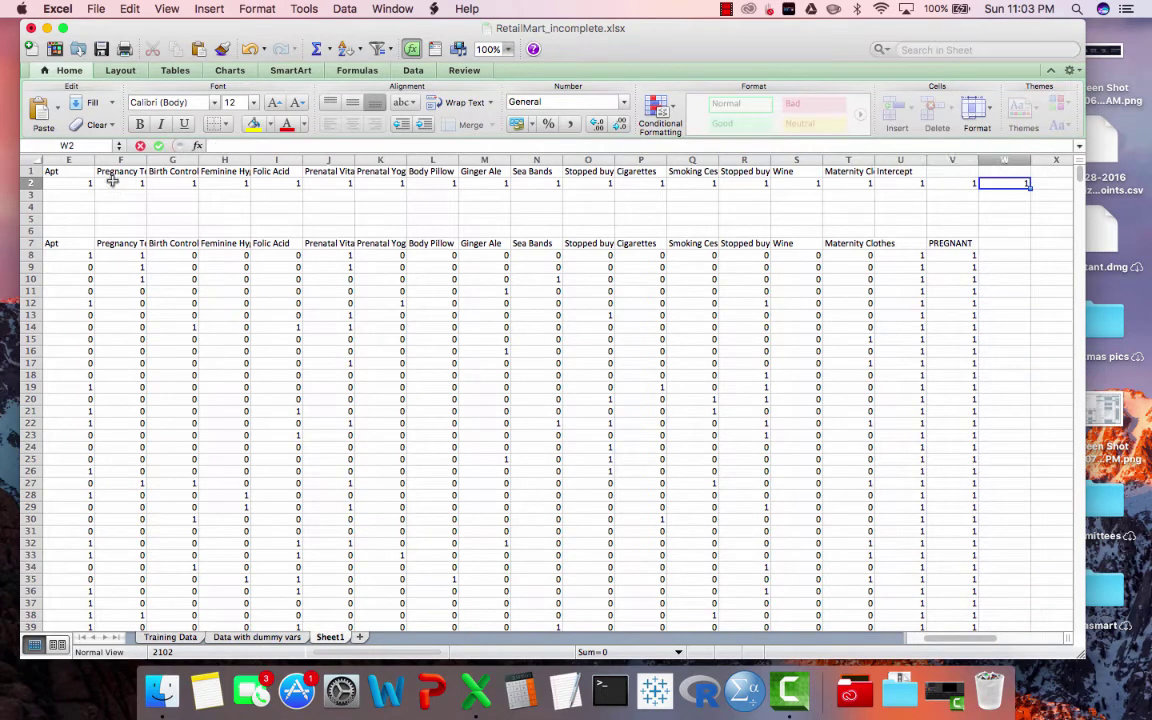
key("Delete")
key("Left")
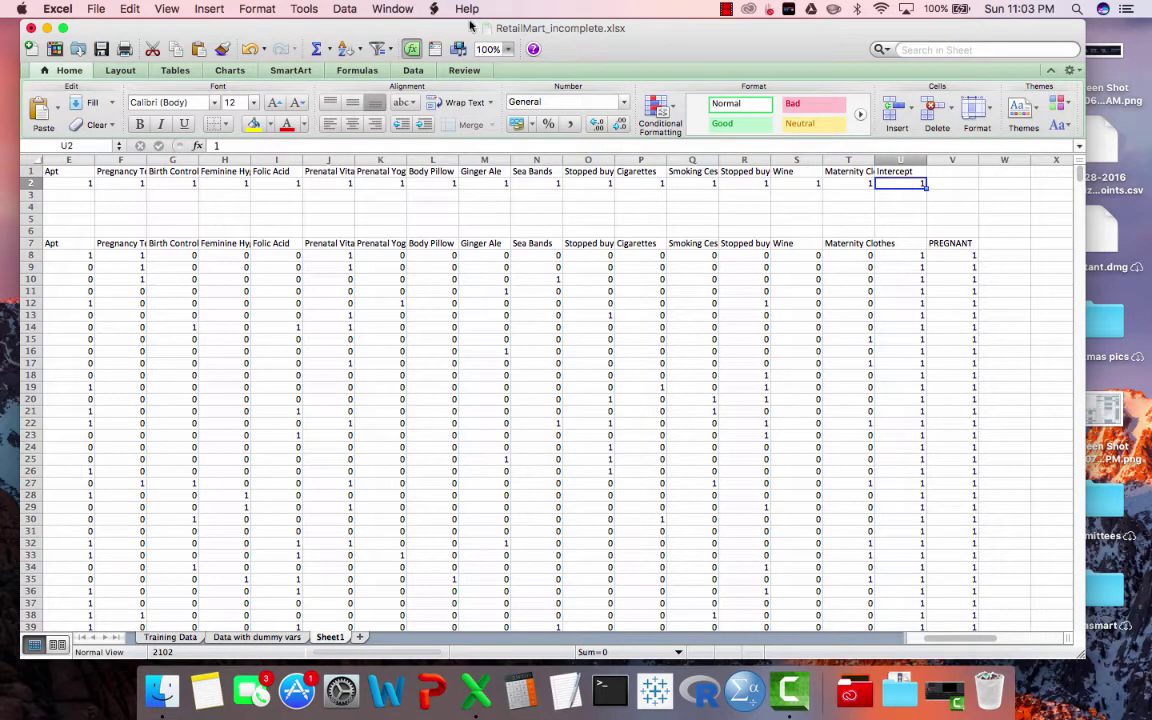
- Set the sheet zoom to 150% and widen column A to 20.00
left_click(508, 49)
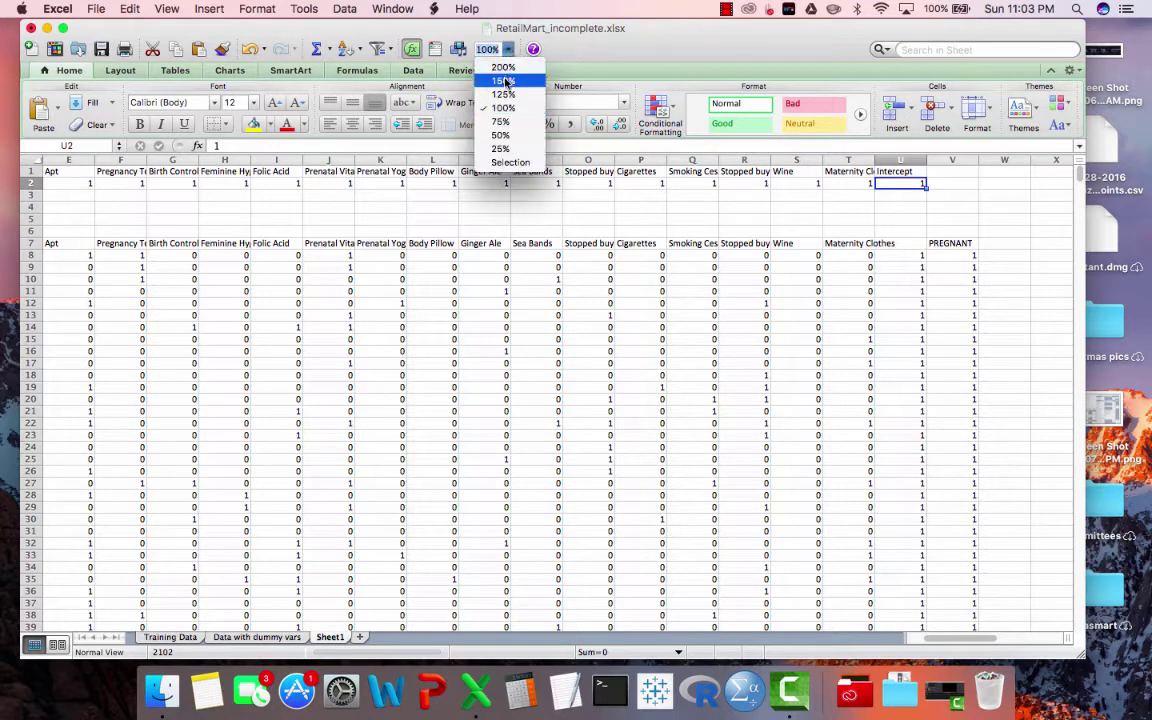
left_click(505, 80)
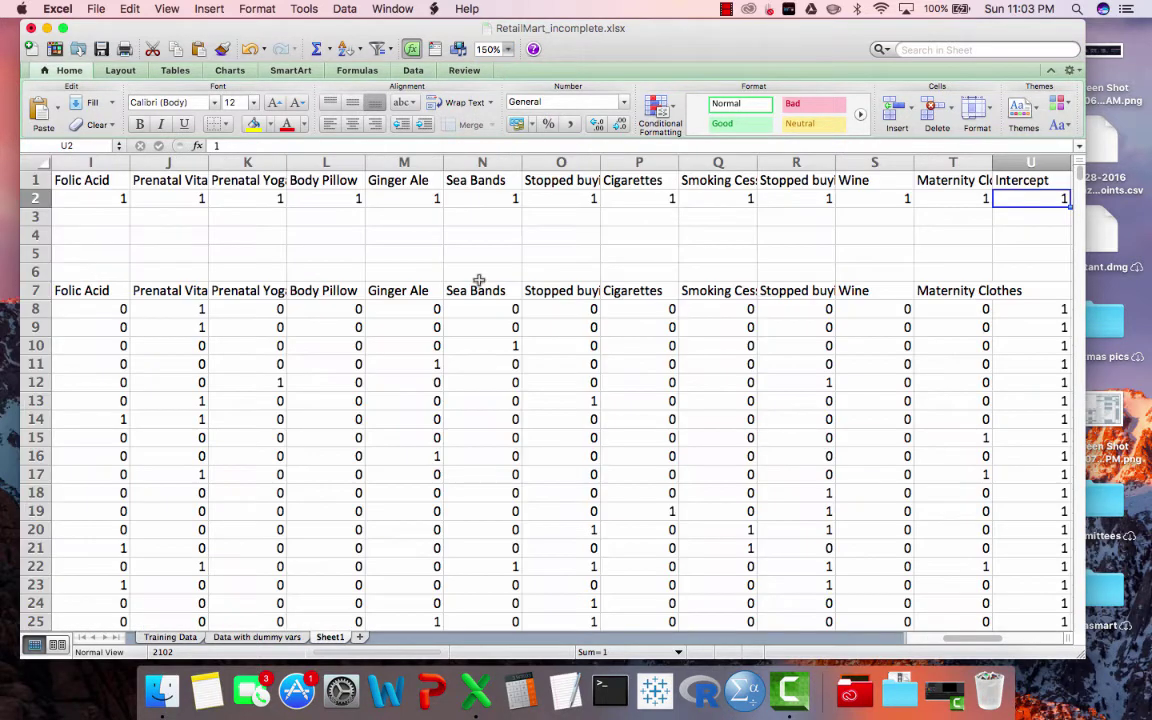
scroll(481, 279, "left", 10)
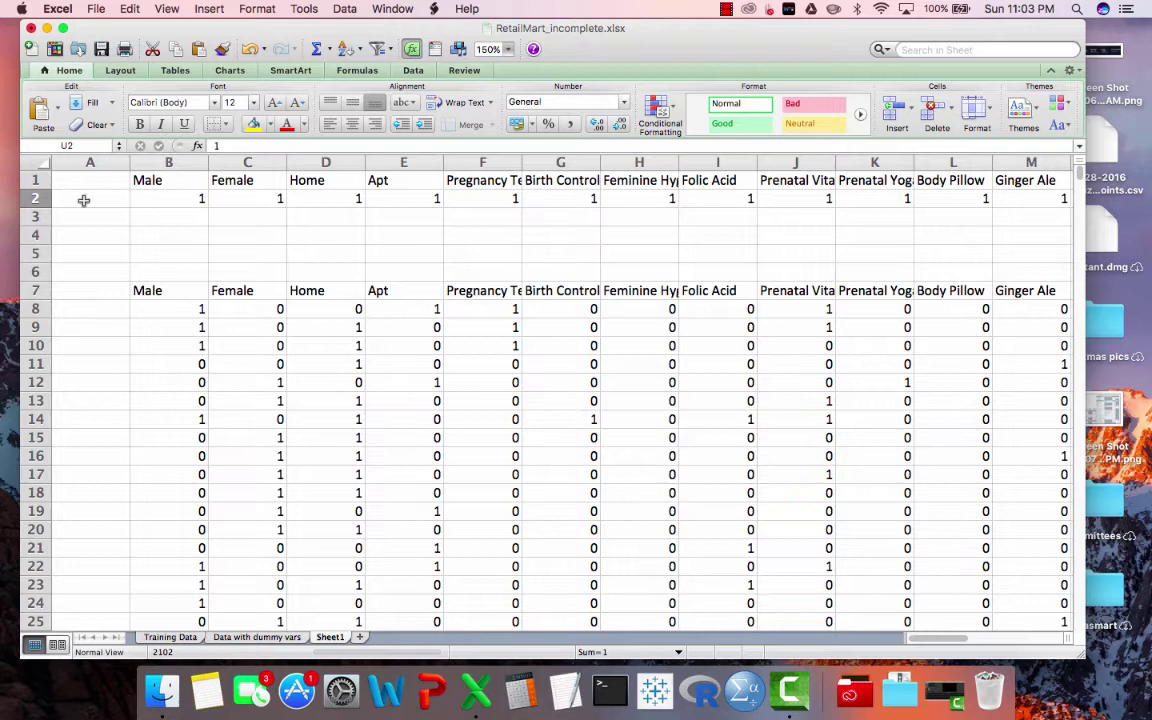
left_click_drag(128, 163, 200, 163)
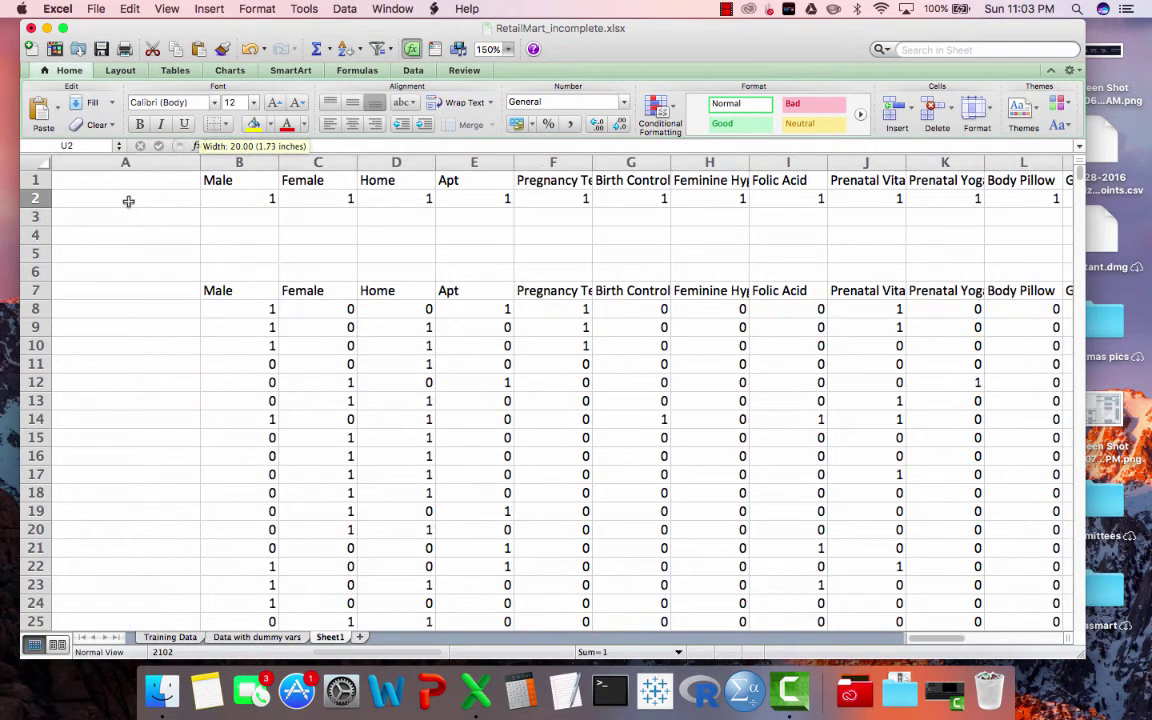
- Label the row of ones "Model coefficients" in cell A2
left_click(127, 201)
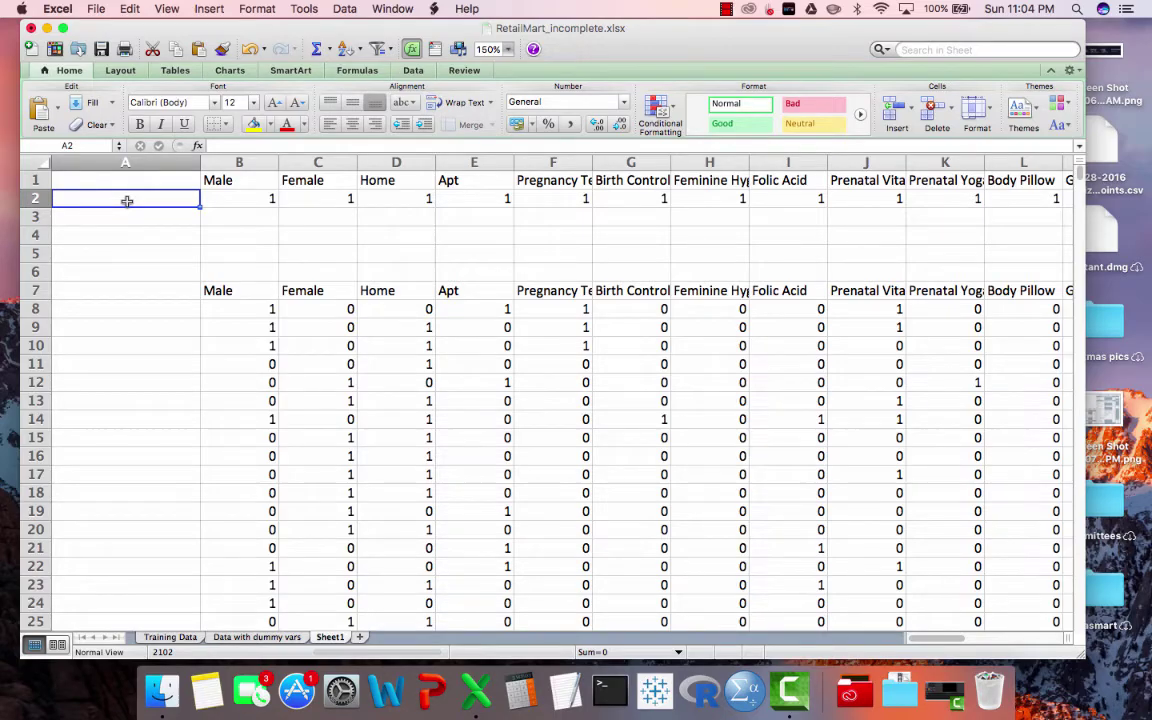
left_click(246, 199)
key("Right")
key("Right")
key("Right")
key("Right")
key("Right")
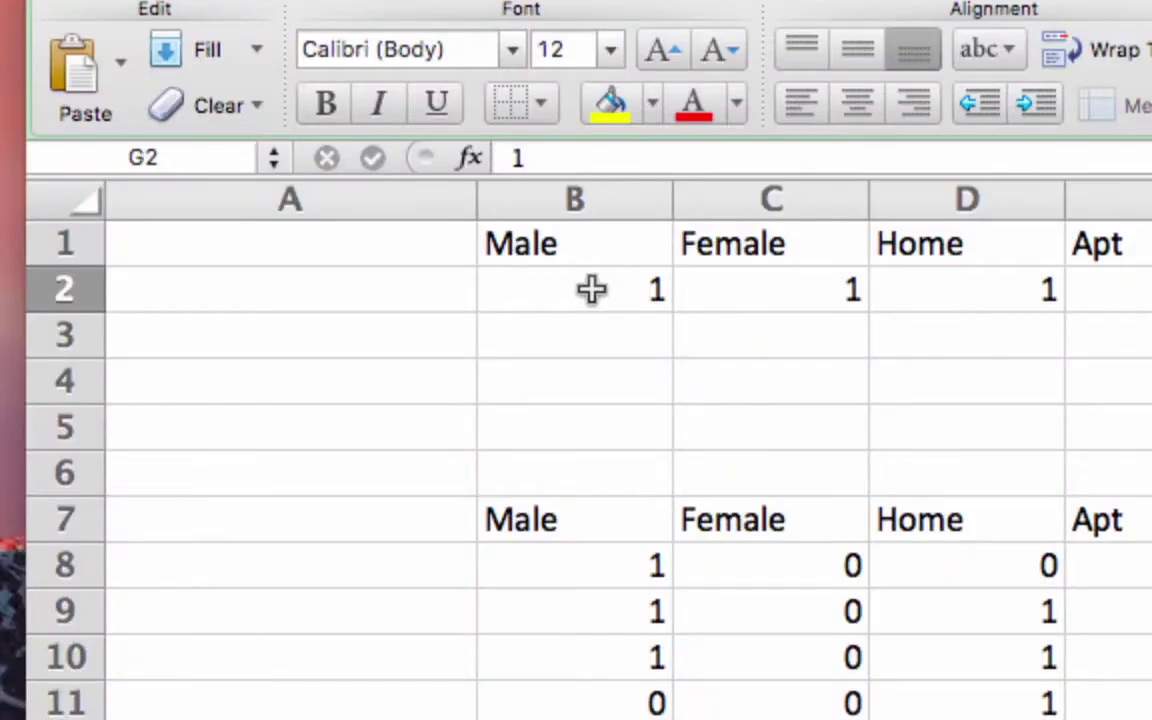
key("Right")
left_click(307, 297)
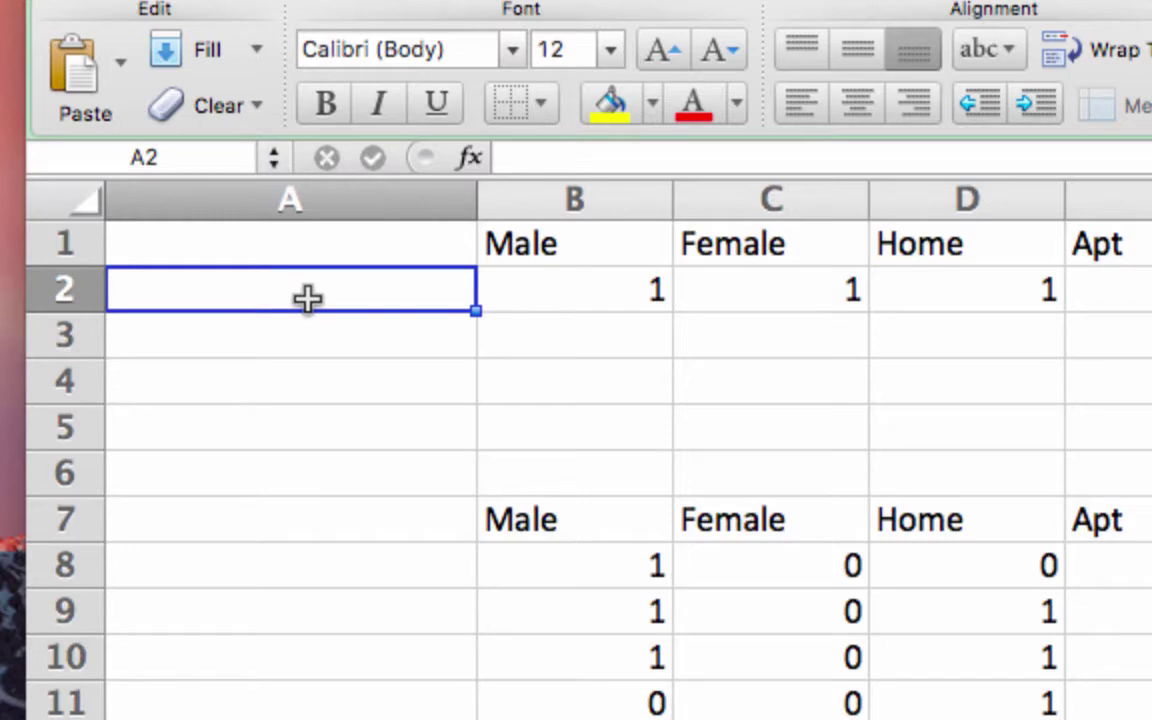
type("Model")
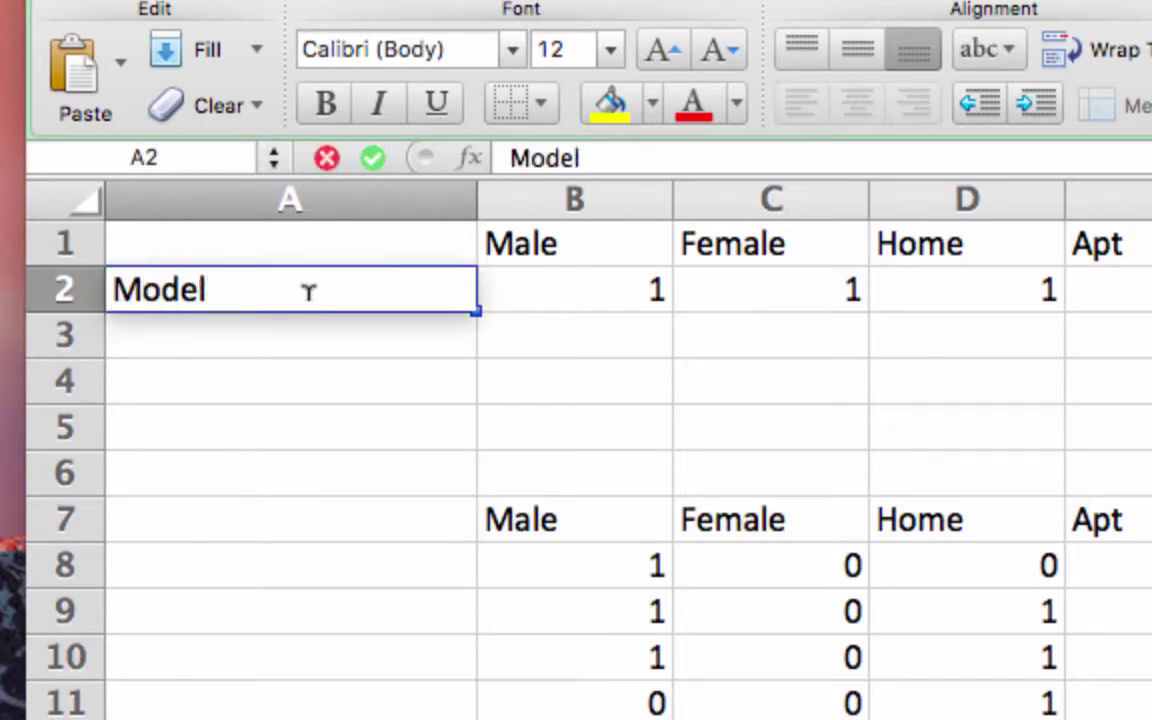
type(" coefficients")
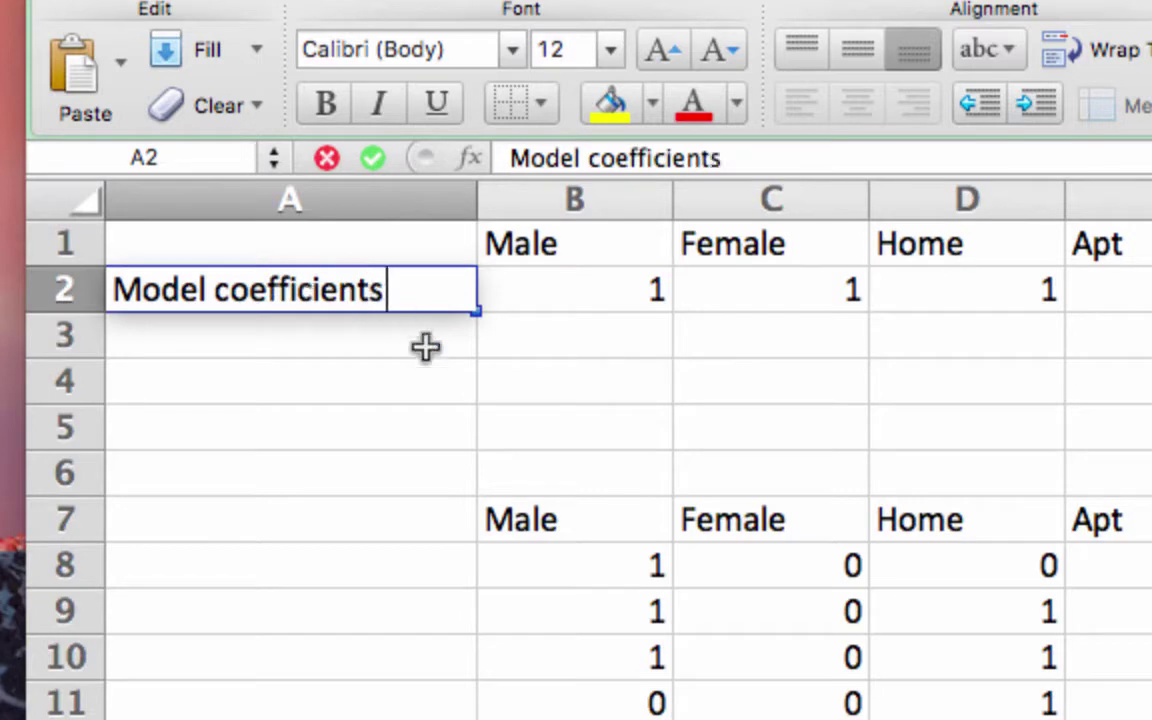
key("Return")
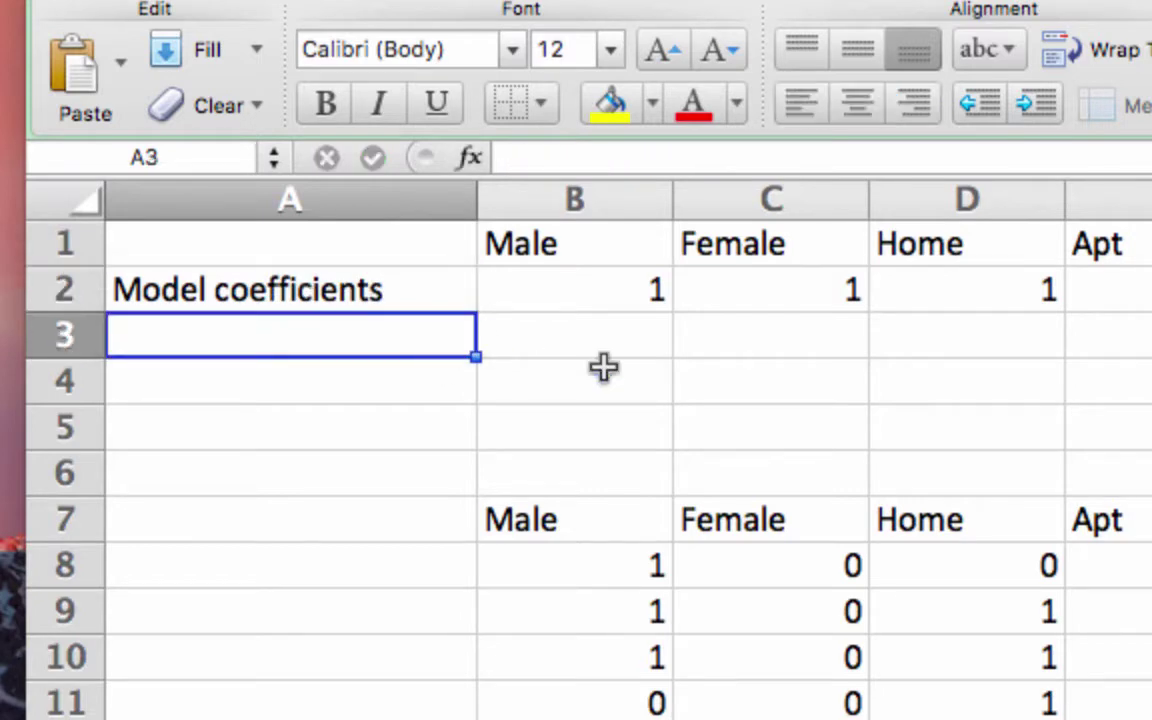
- Add the header "Prediction (linear combination)" in cell W7, beside PREGNANT
scroll(480, 391, "right", 14)
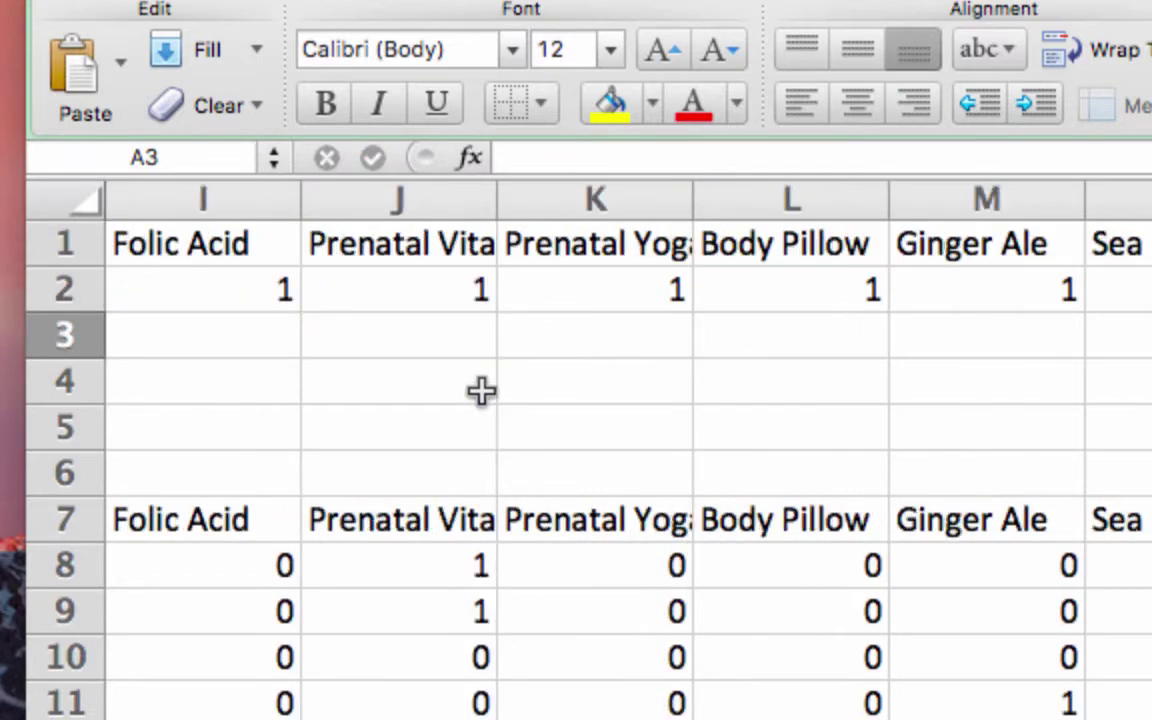
scroll(480, 391, "right", 3)
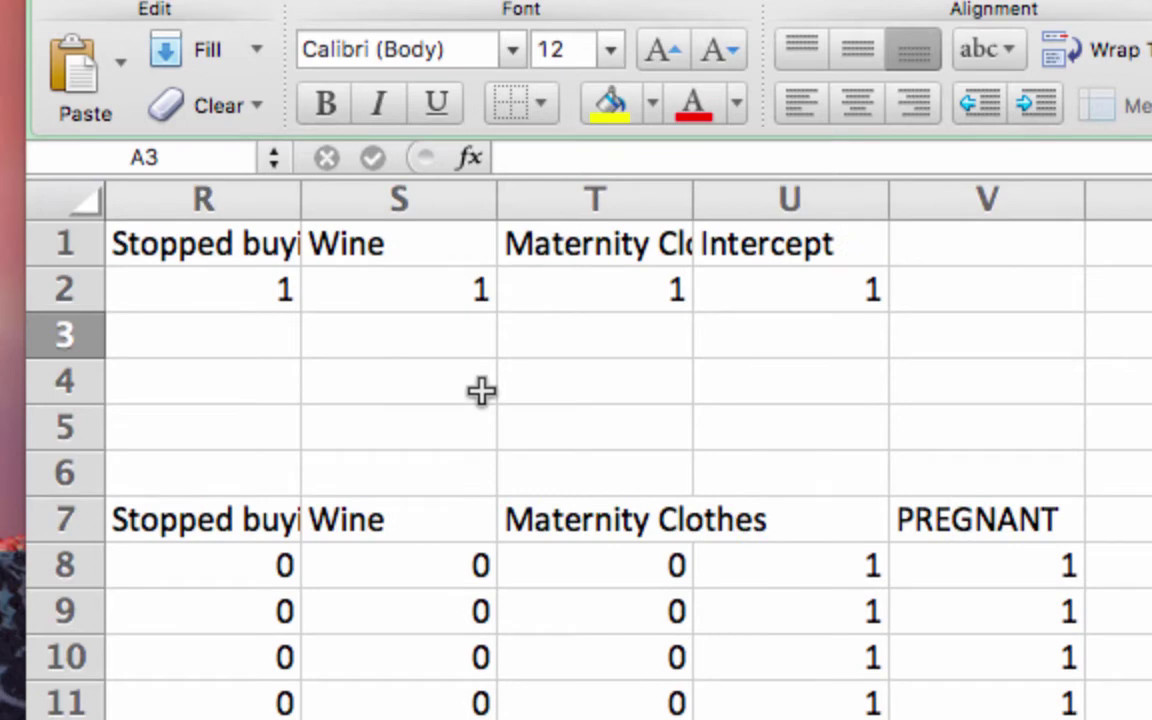
left_click(1120, 519)
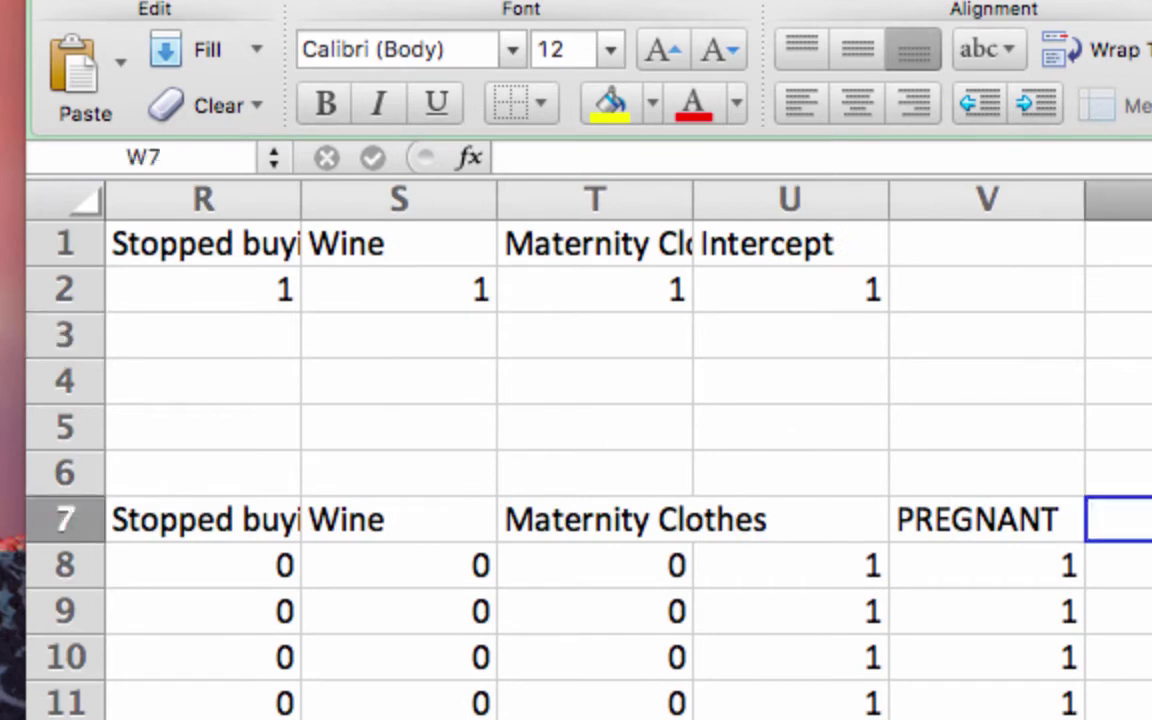
type("Prediction")
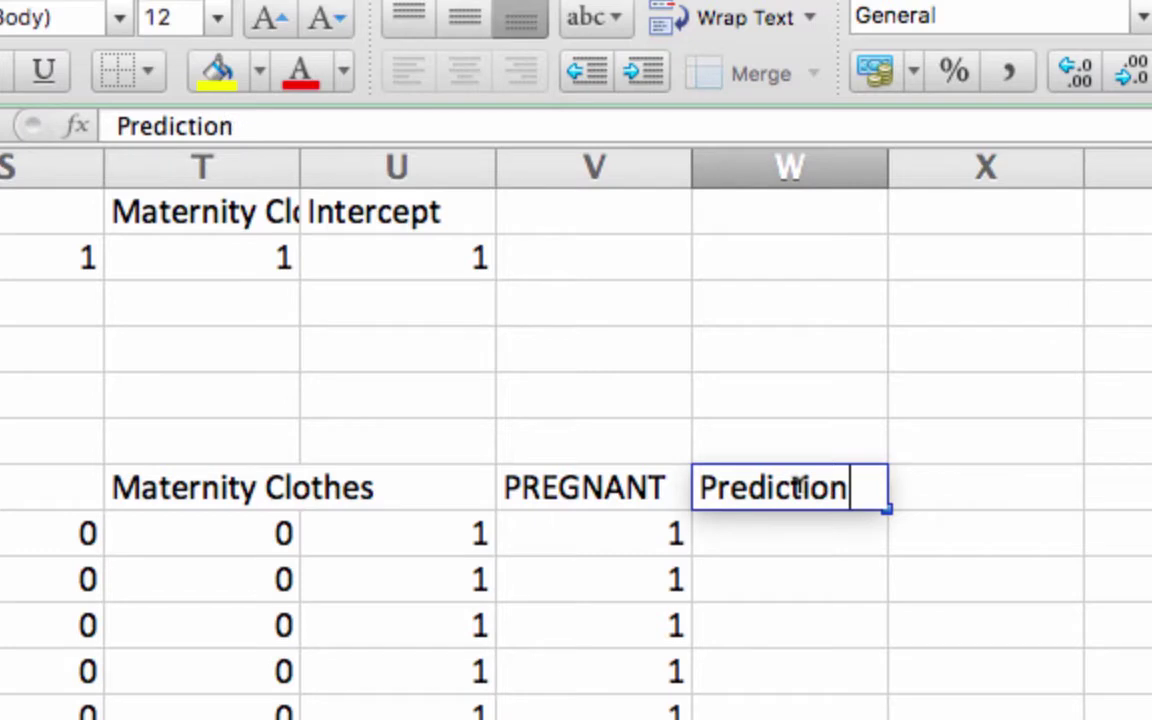
type(" (linear combi")
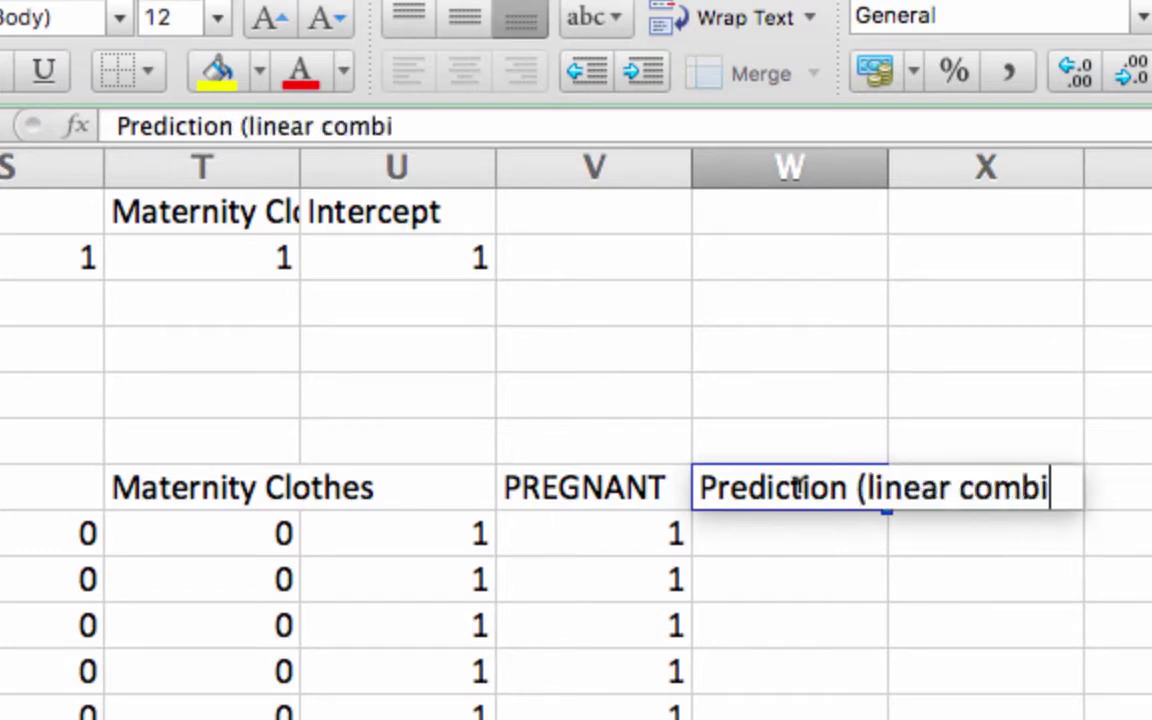
type("nation)")
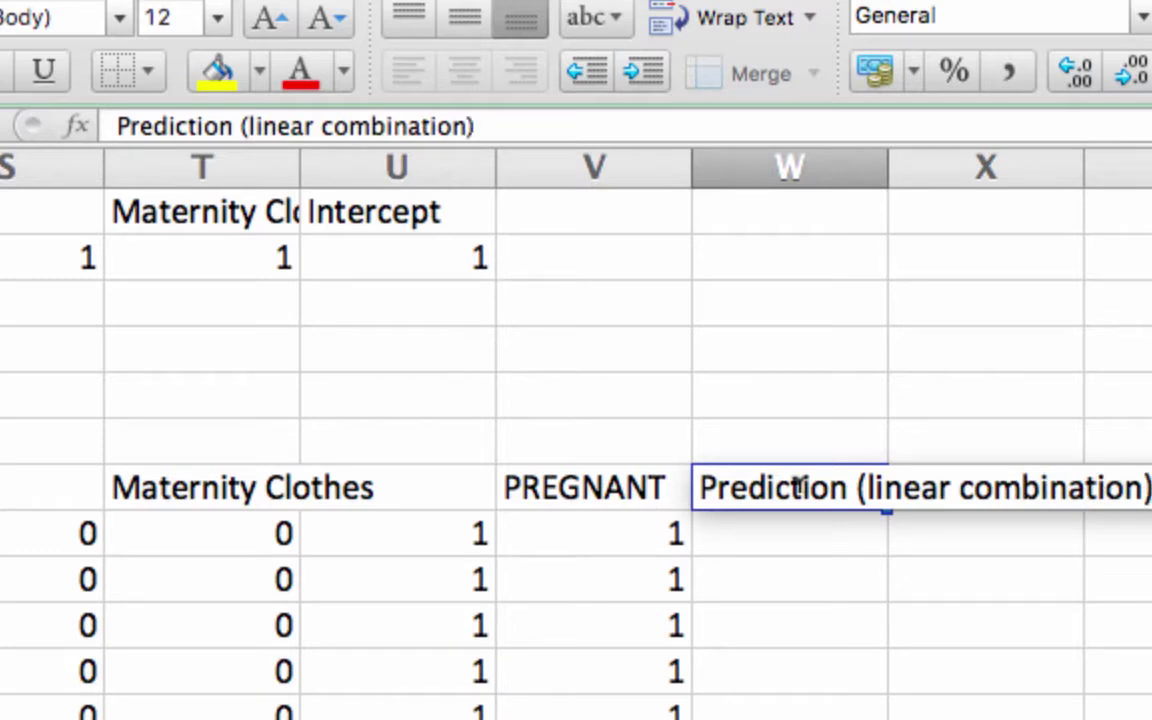
key("Return")
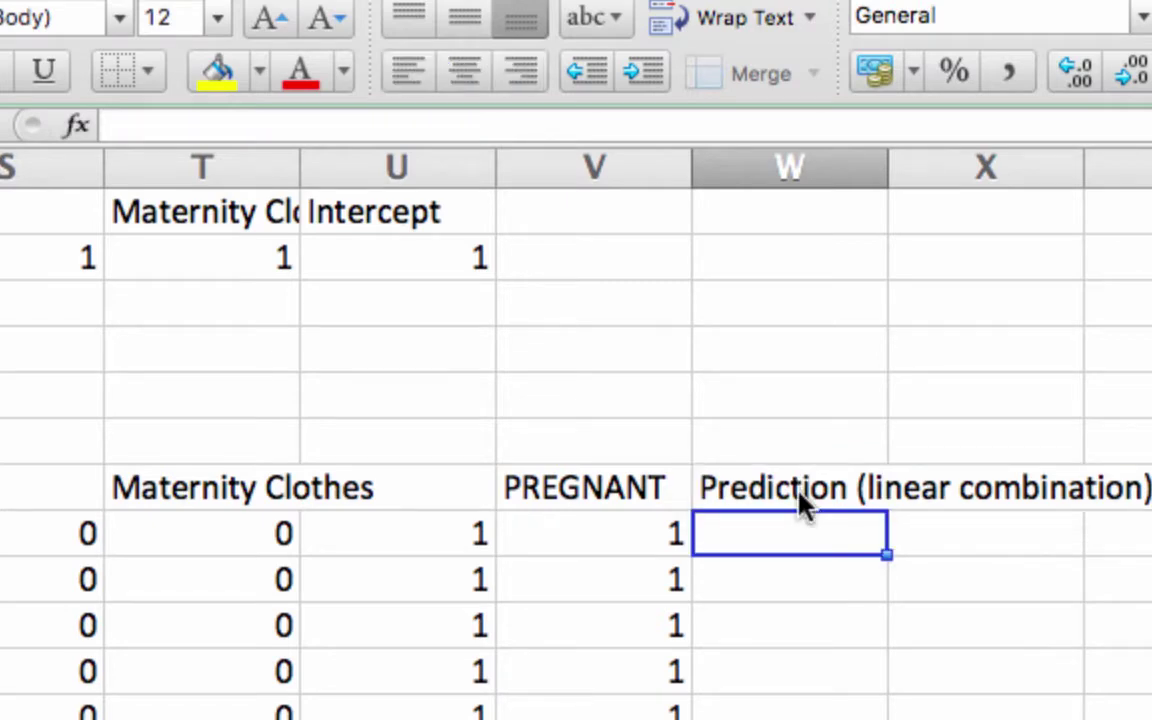
- Enter the formula =SUMPRODUCT(B8:V8, B2:U2) in W8, the first data row of the prediction column
type("=")
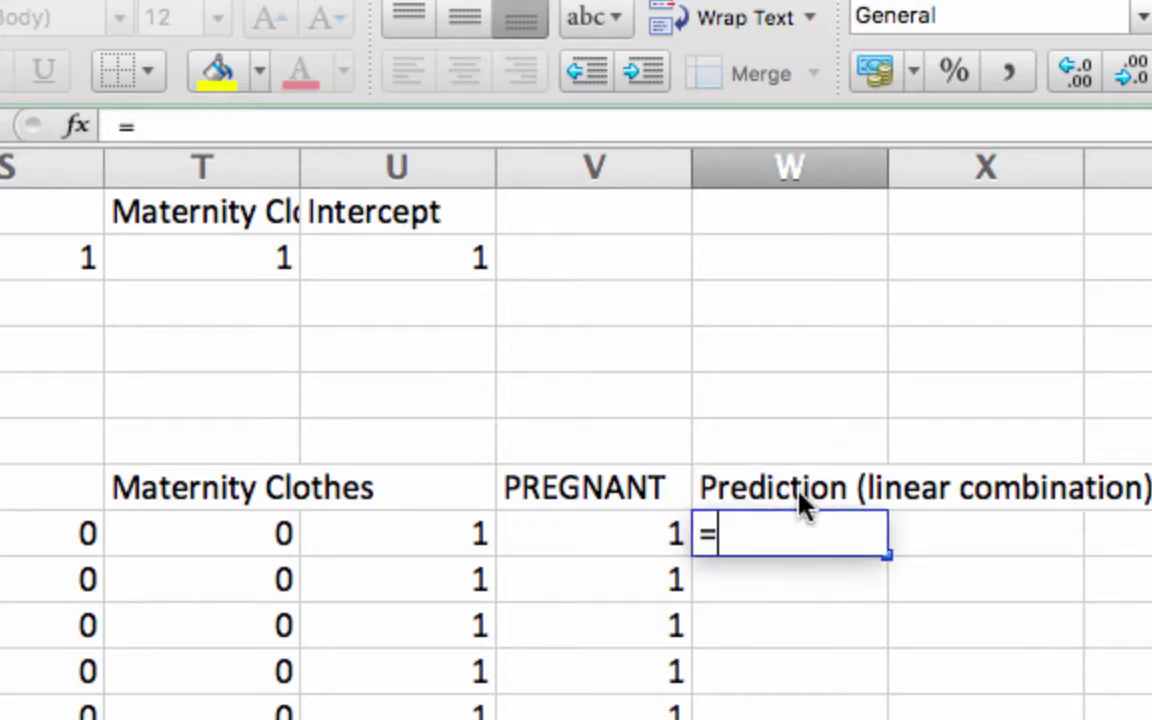
type("sumprodu")
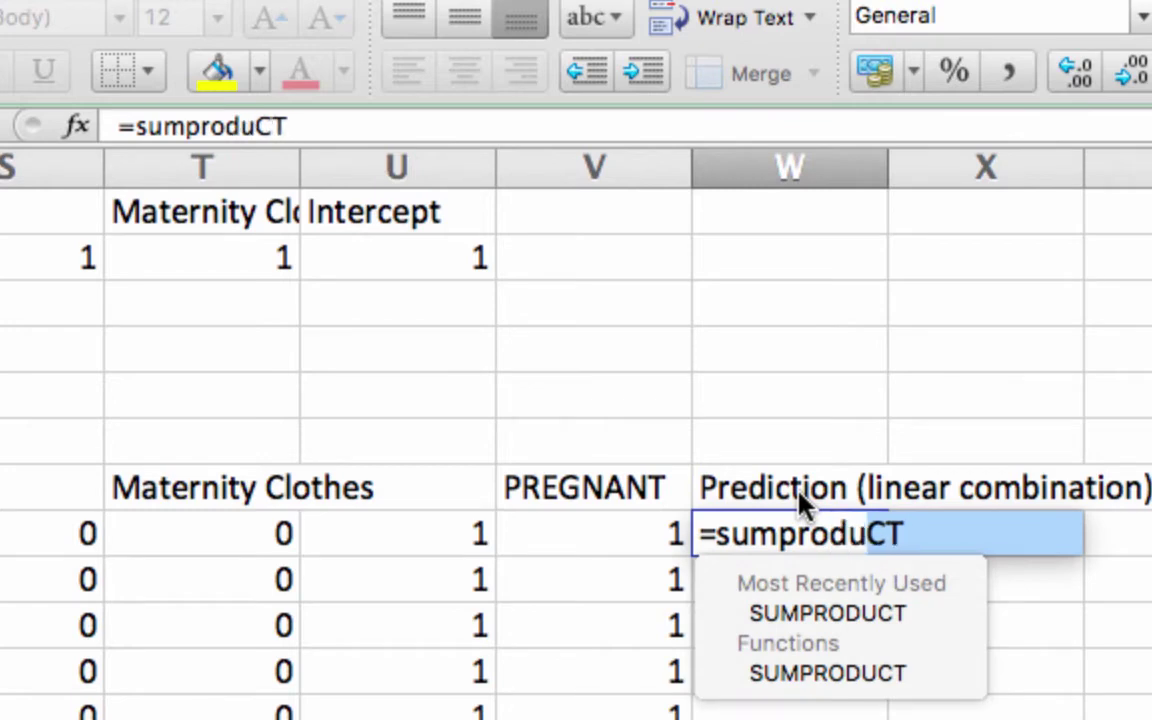
type("ct(")
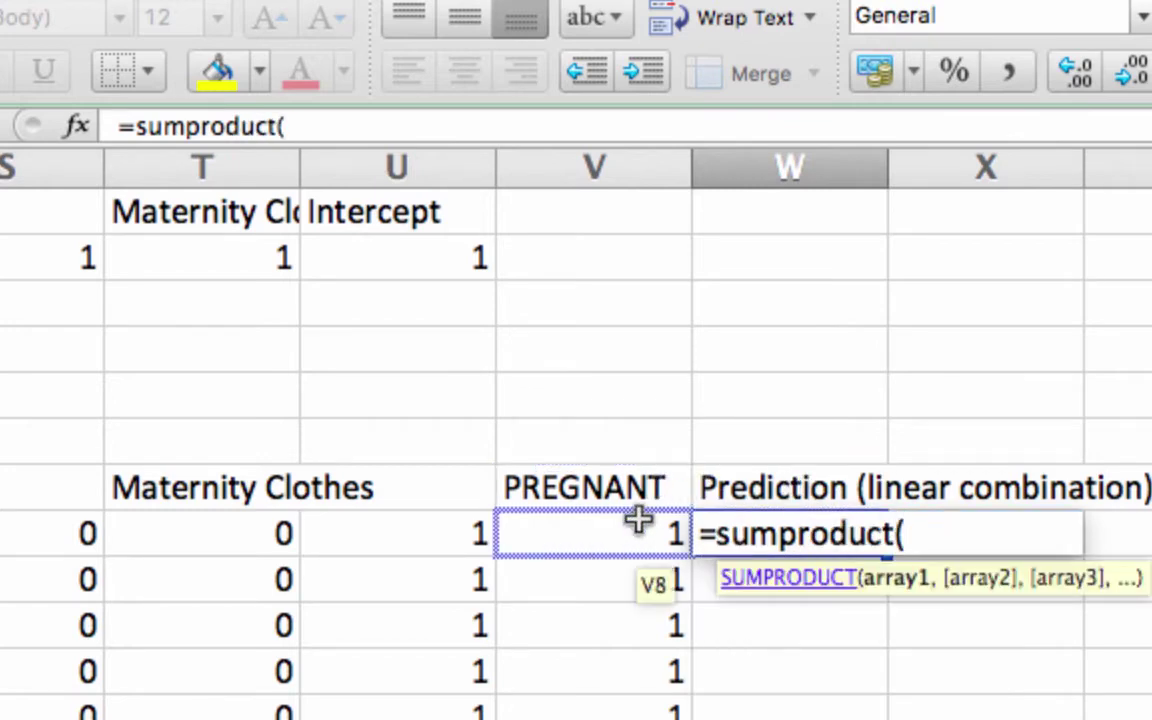
left_click(634, 521)
key("super+shift+Left")
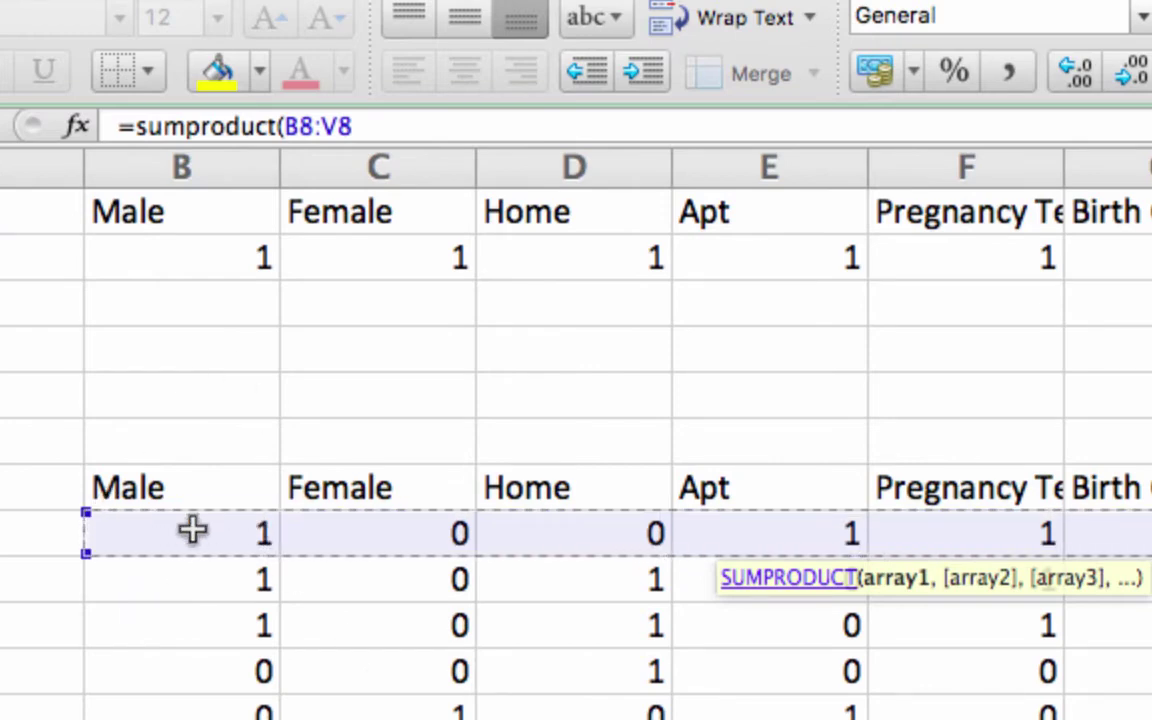
type(",")
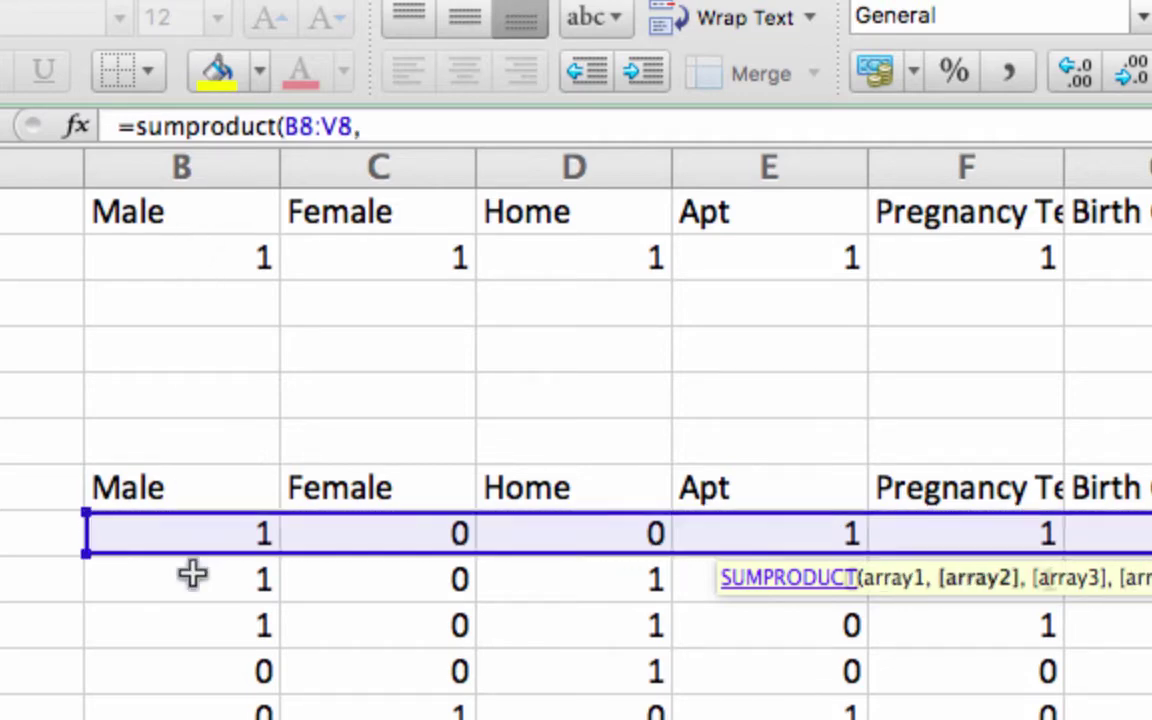
left_click(183, 262)
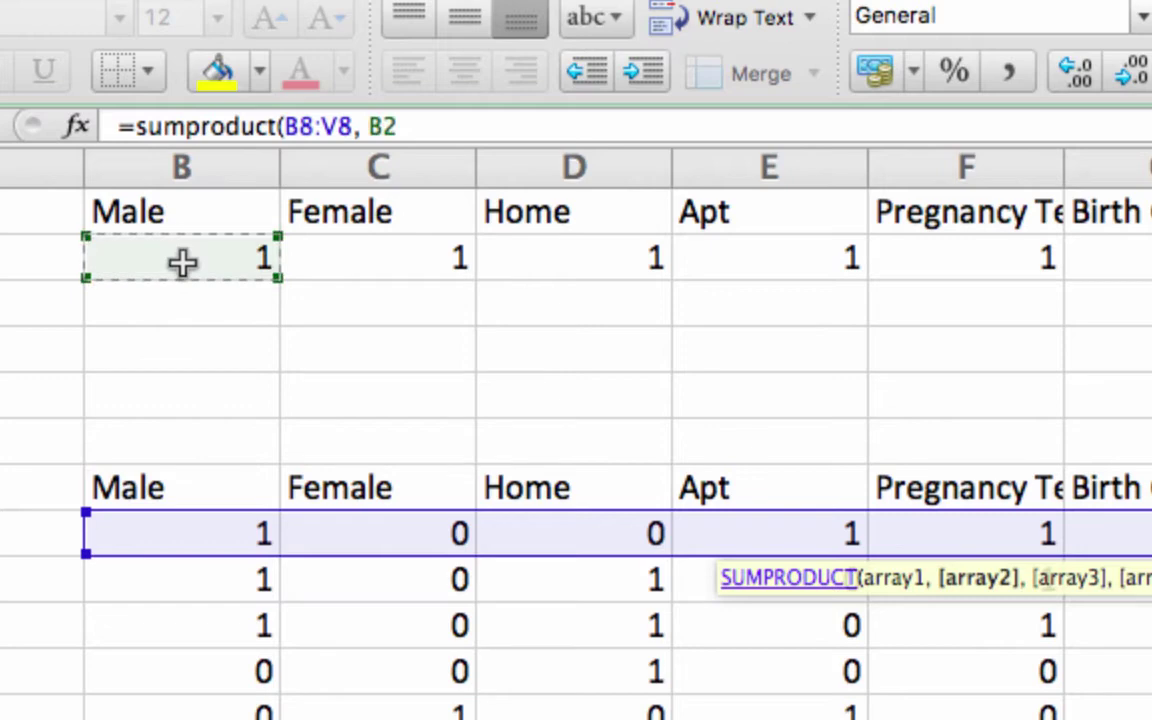
key("super+shift+Right")
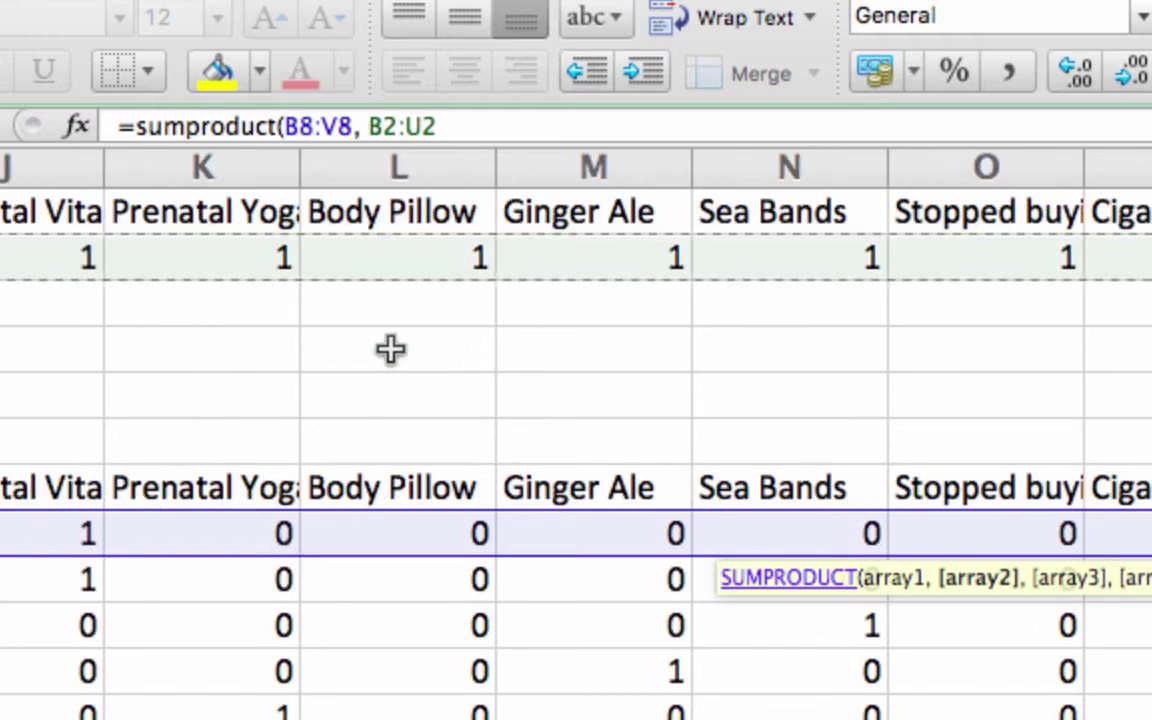
type(")")
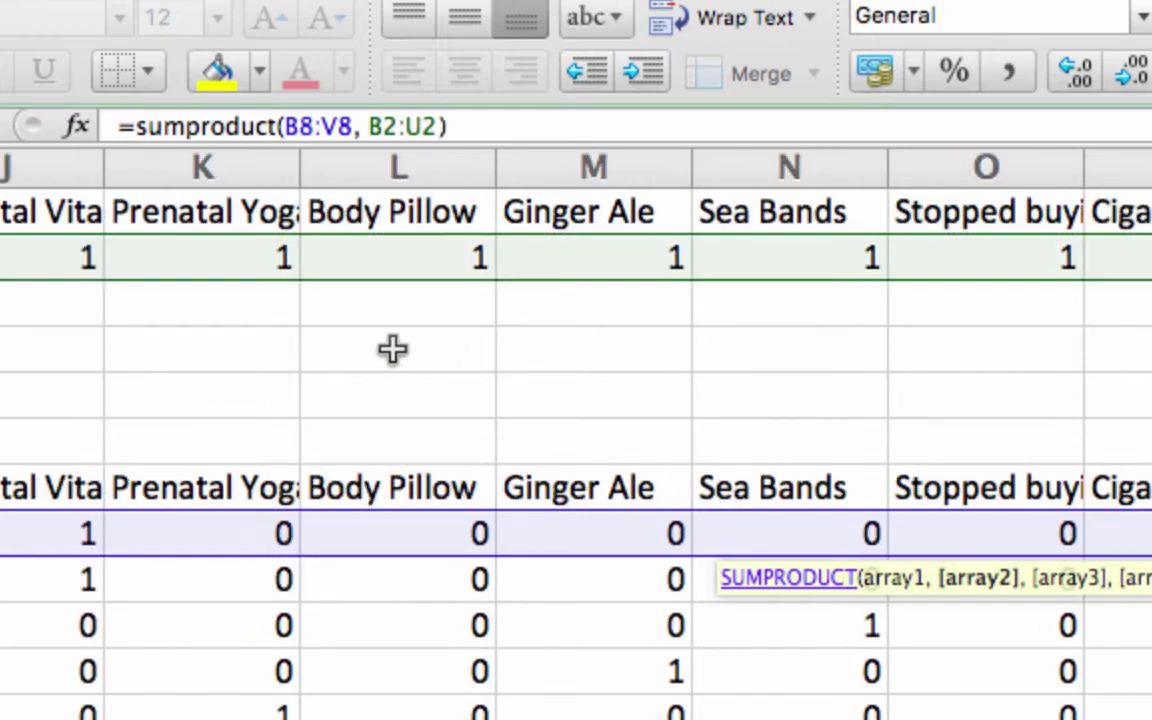
key("Return")
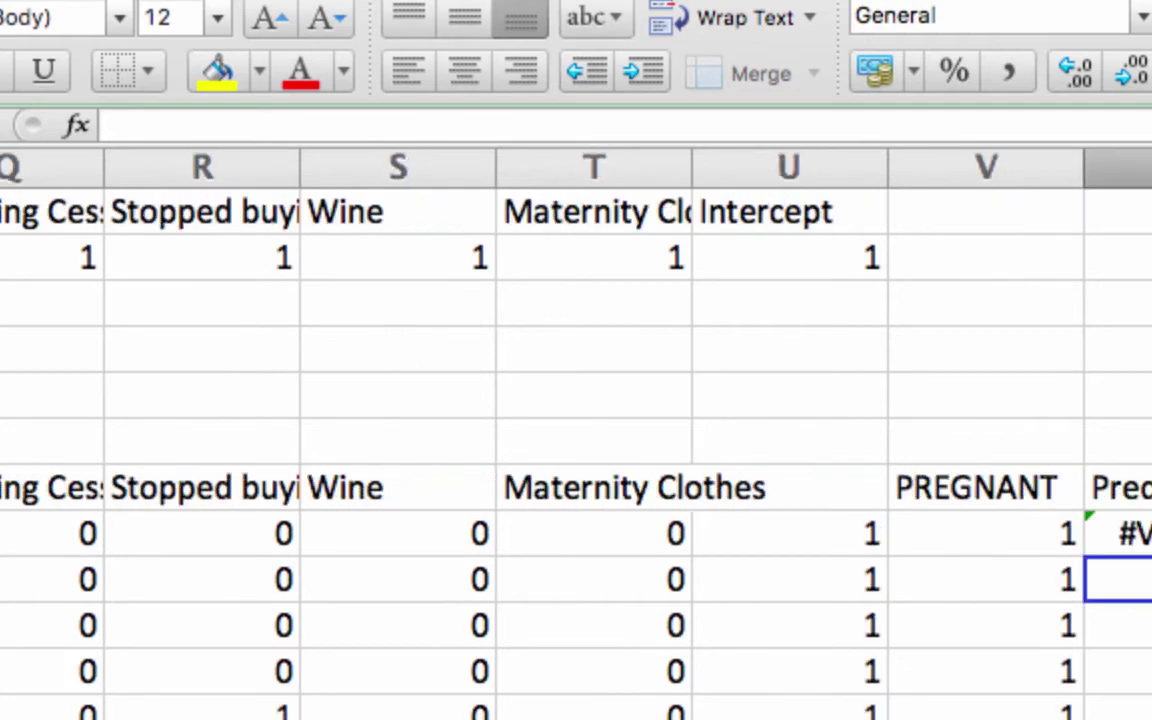
- Correct the prediction formula in W8 to =SUMPRODUCT(B8:U8, B2:U2), so that its first range excludes the PREGNANT column
key("Up")
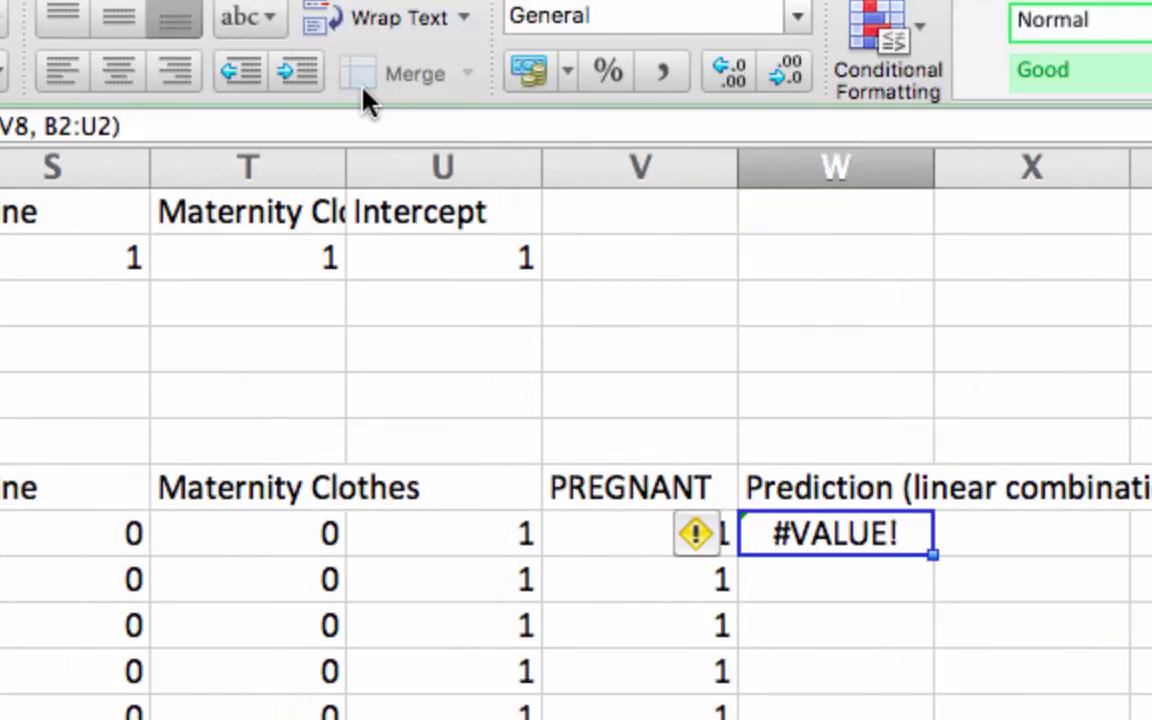
left_click(552, 115)
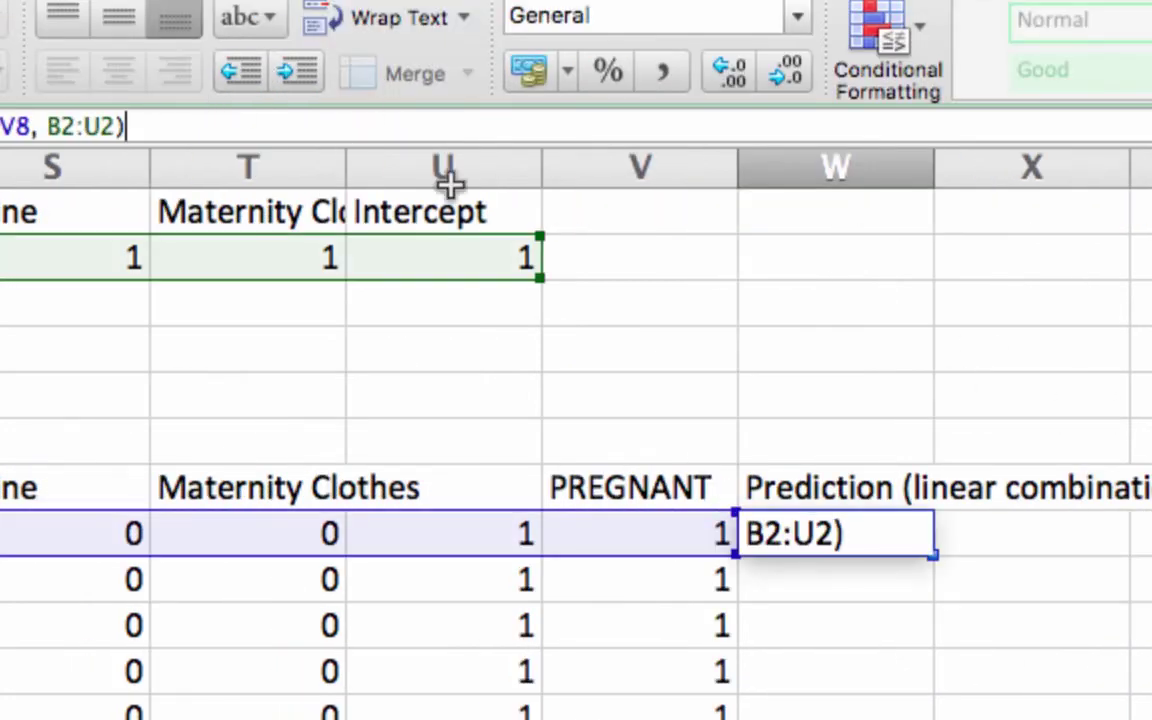
key("Escape")
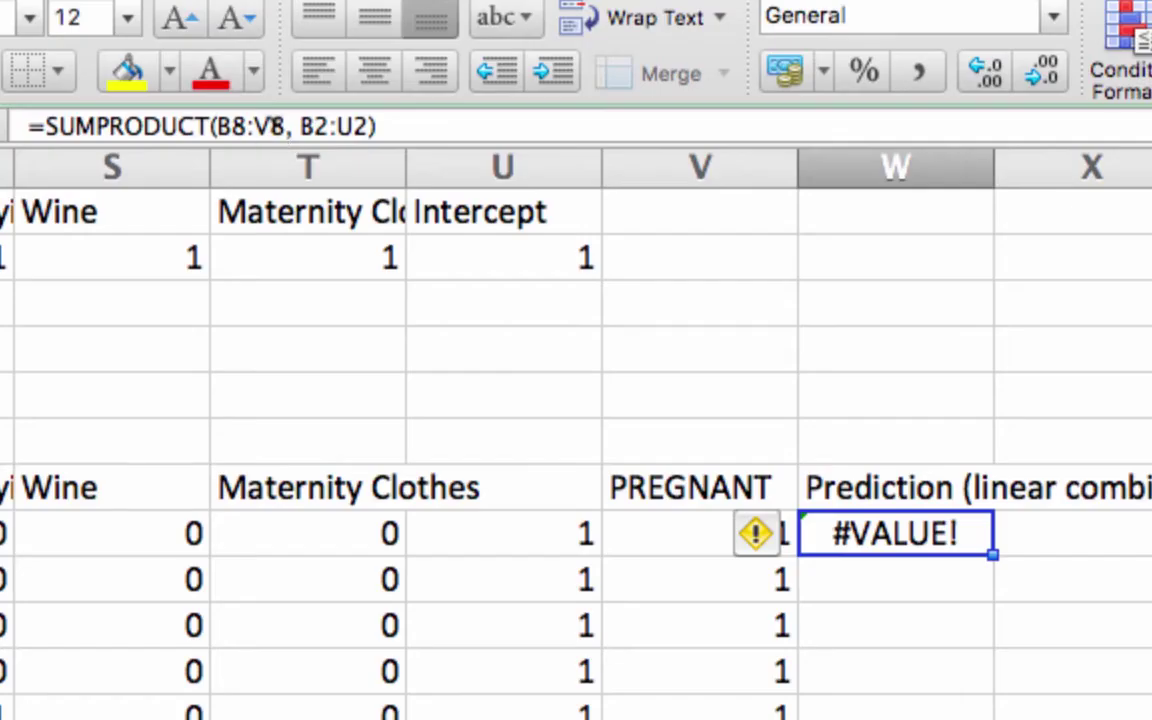
left_click(306, 146)
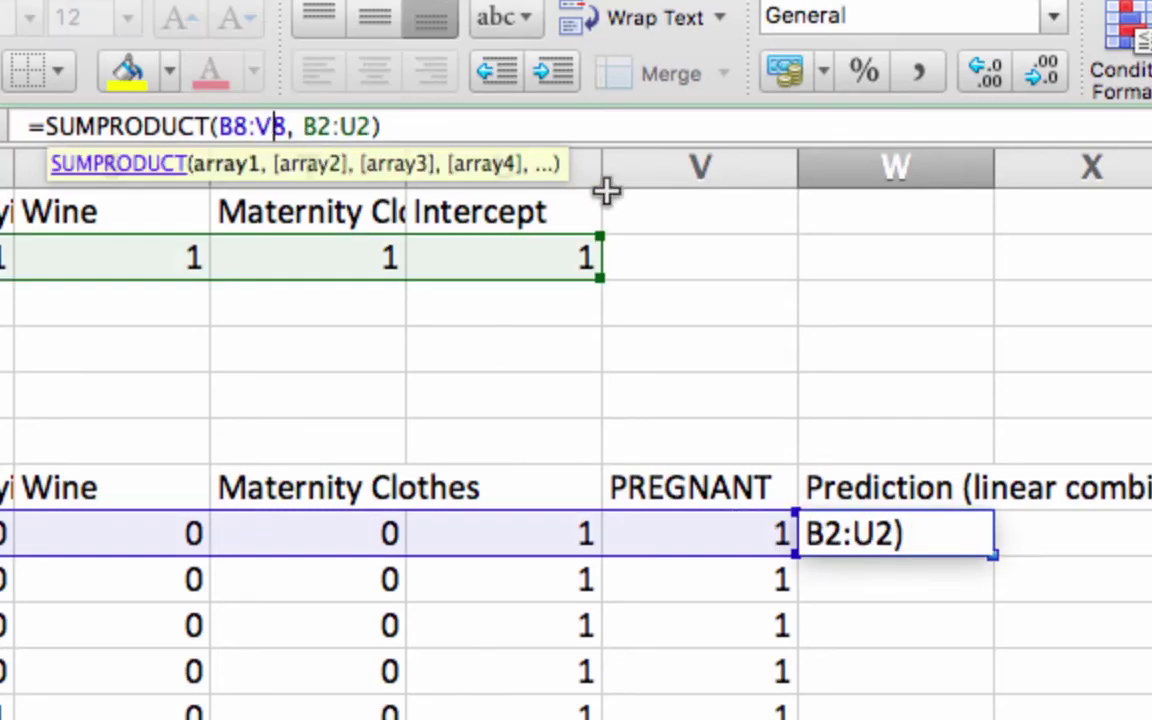
key("Right")
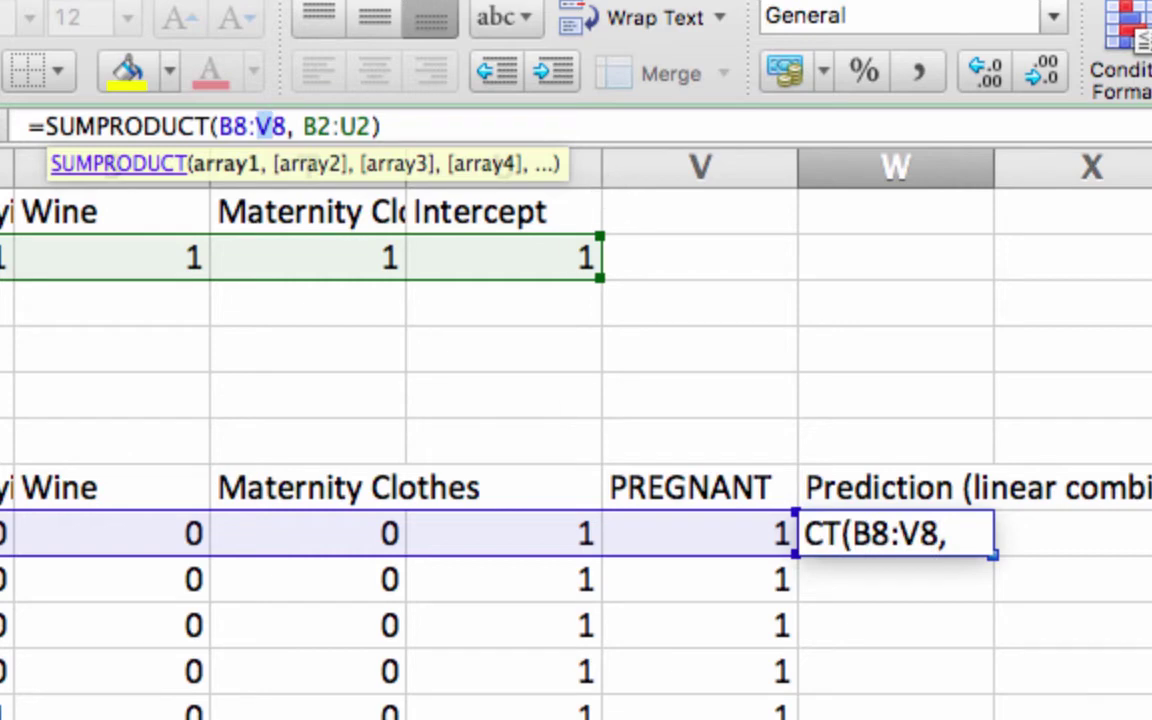
type("u")
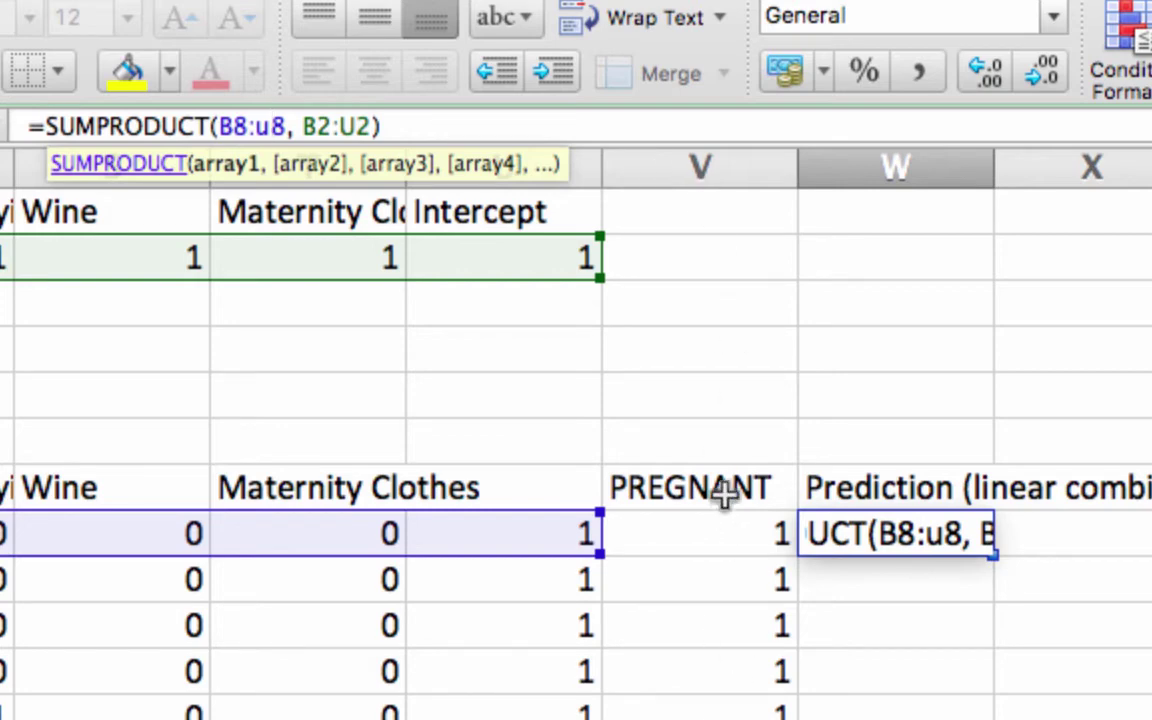
left_click(396, 110)
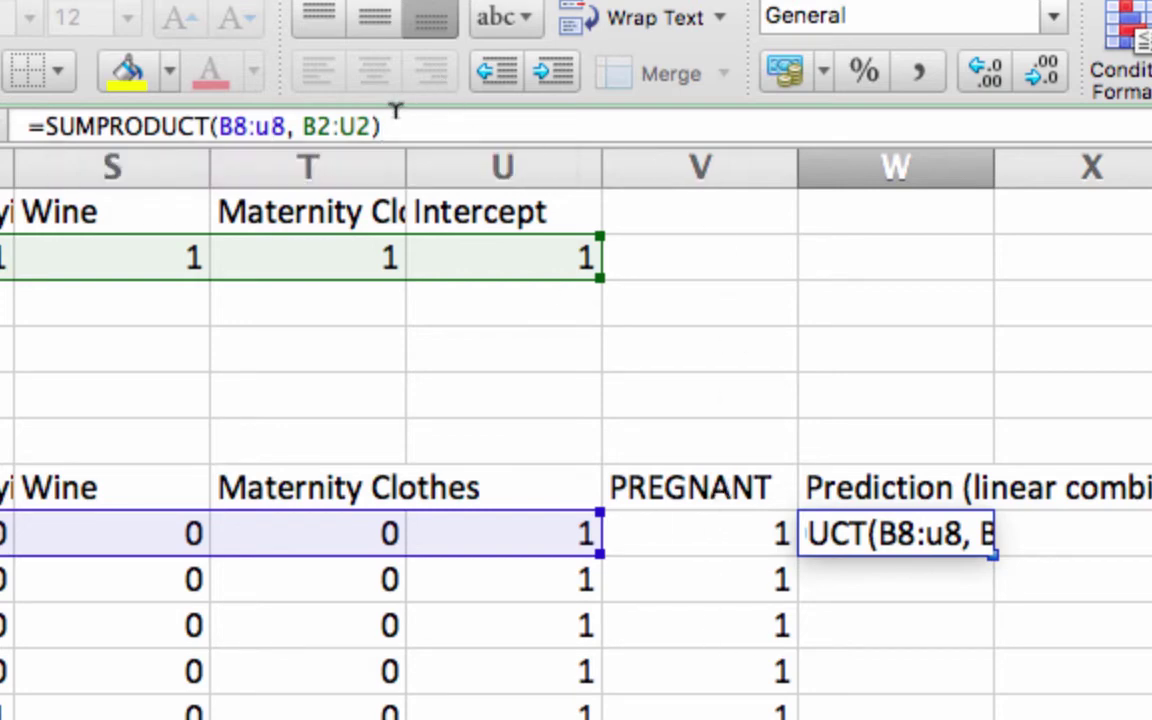
key("Return")
- Fill the SUMPRODUCT formula from W8 down the Prediction (linear combination) column for the data rows
left_click(918, 540)
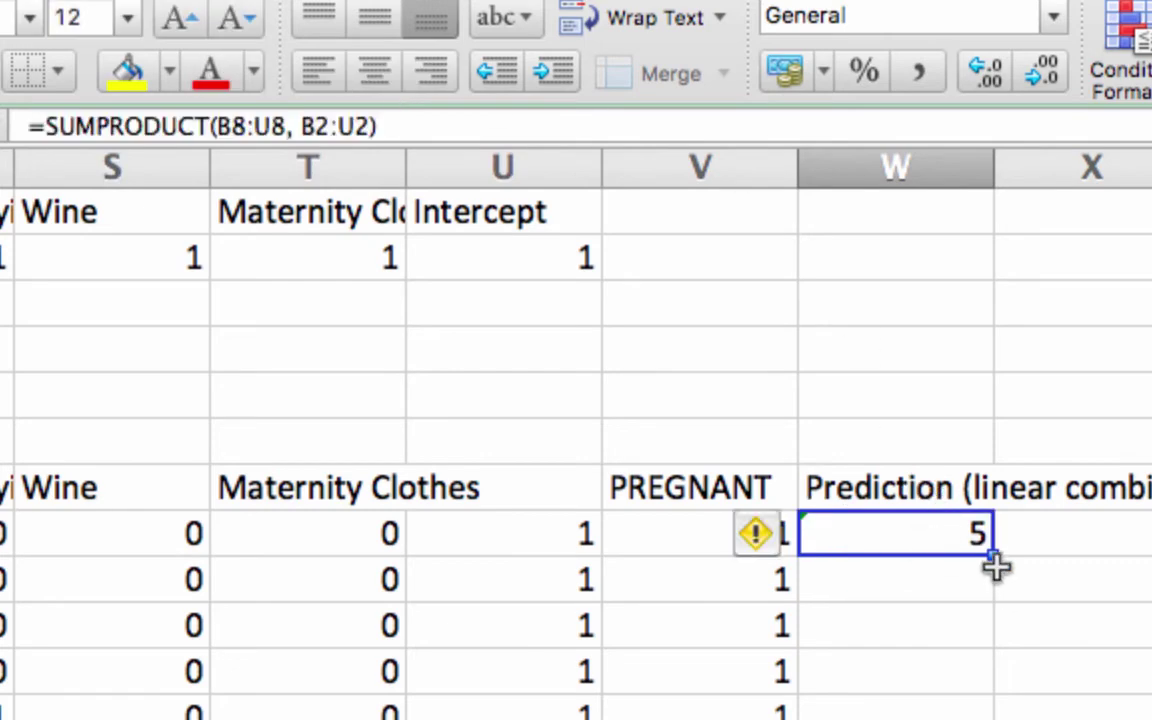
scroll(992, 560, "left", 2)
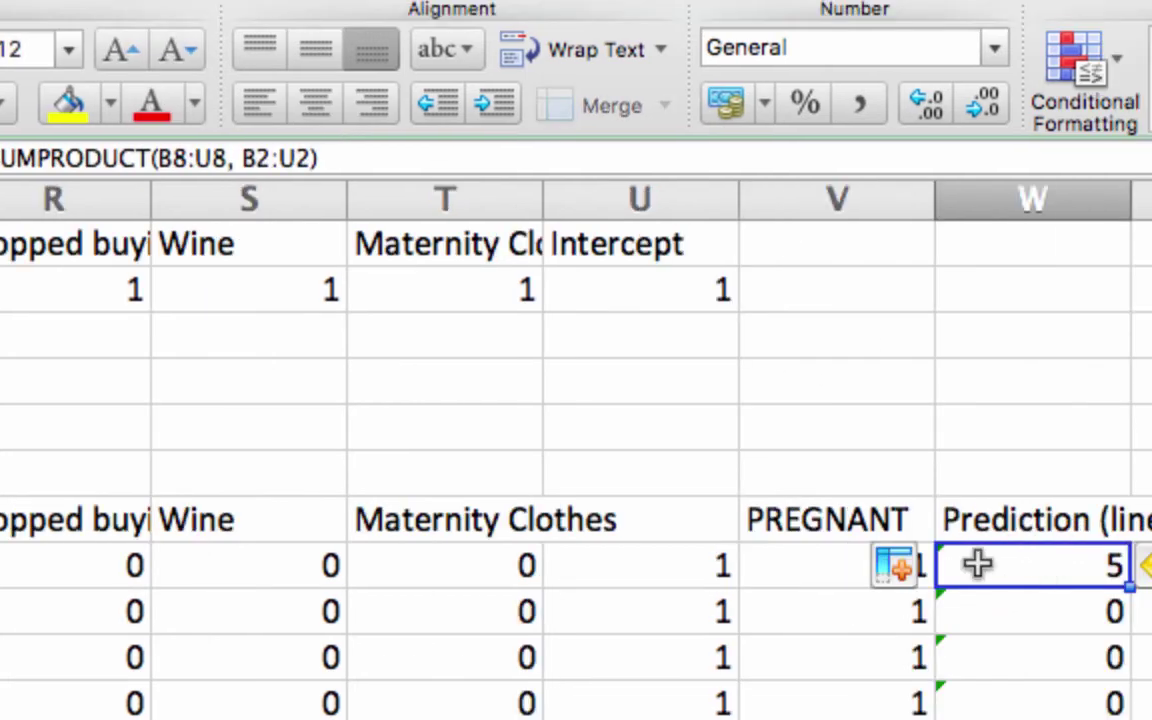
- Inspect the formulas in several rows of the prediction column to check which ranges the copied cells reference
left_click(882, 530)
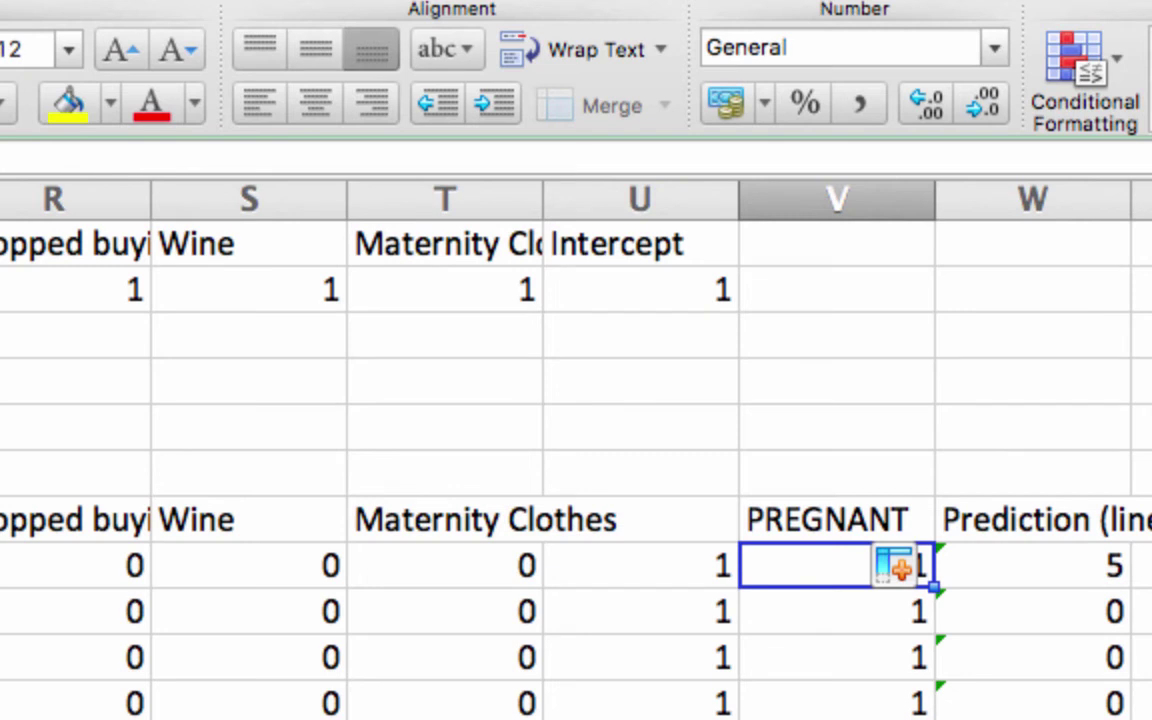
key("Right")
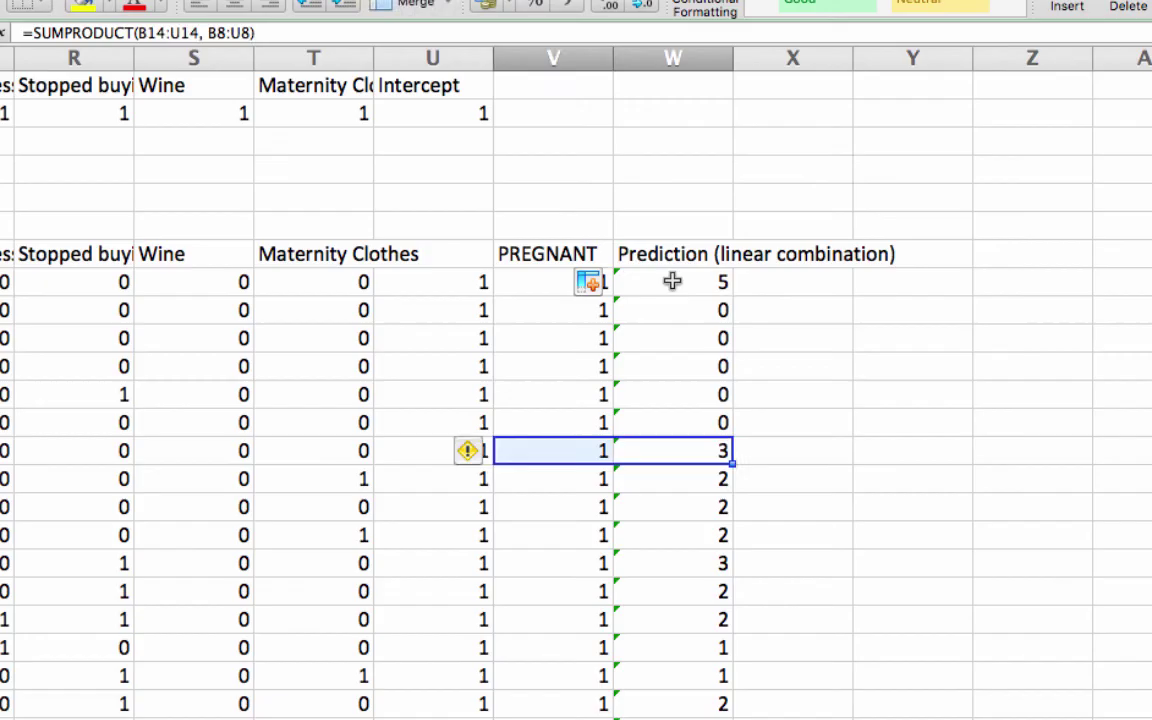
left_click(672, 281)
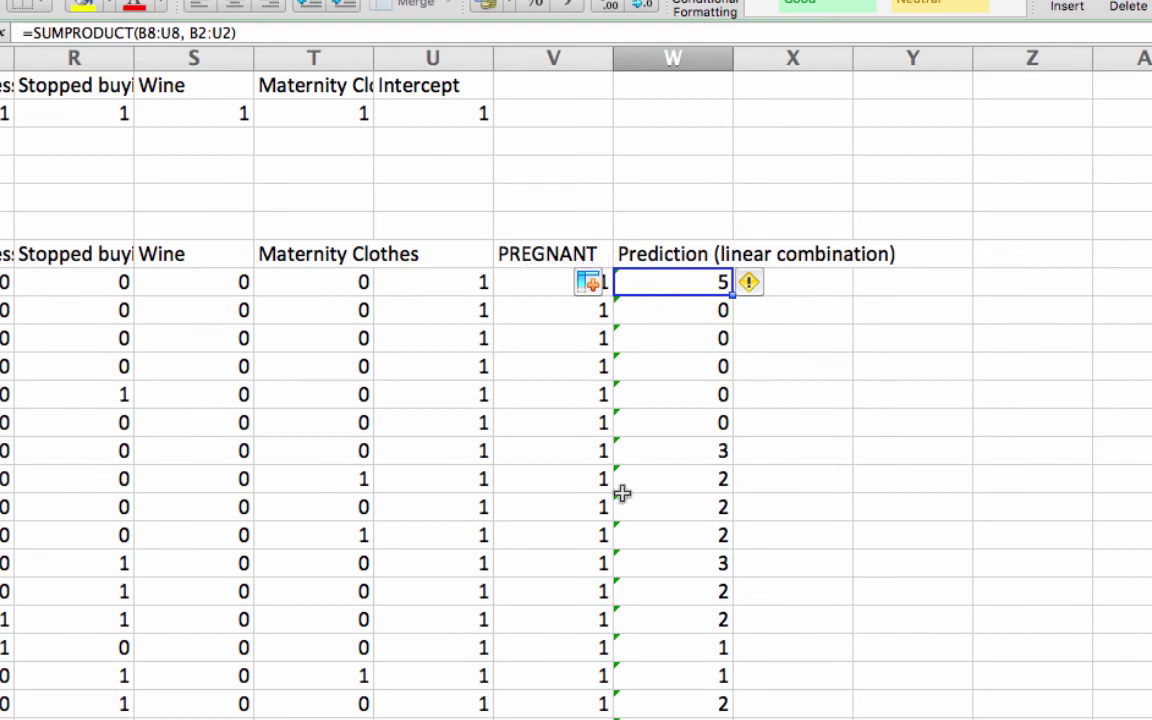
left_click(699, 472)
left_click(693, 357)
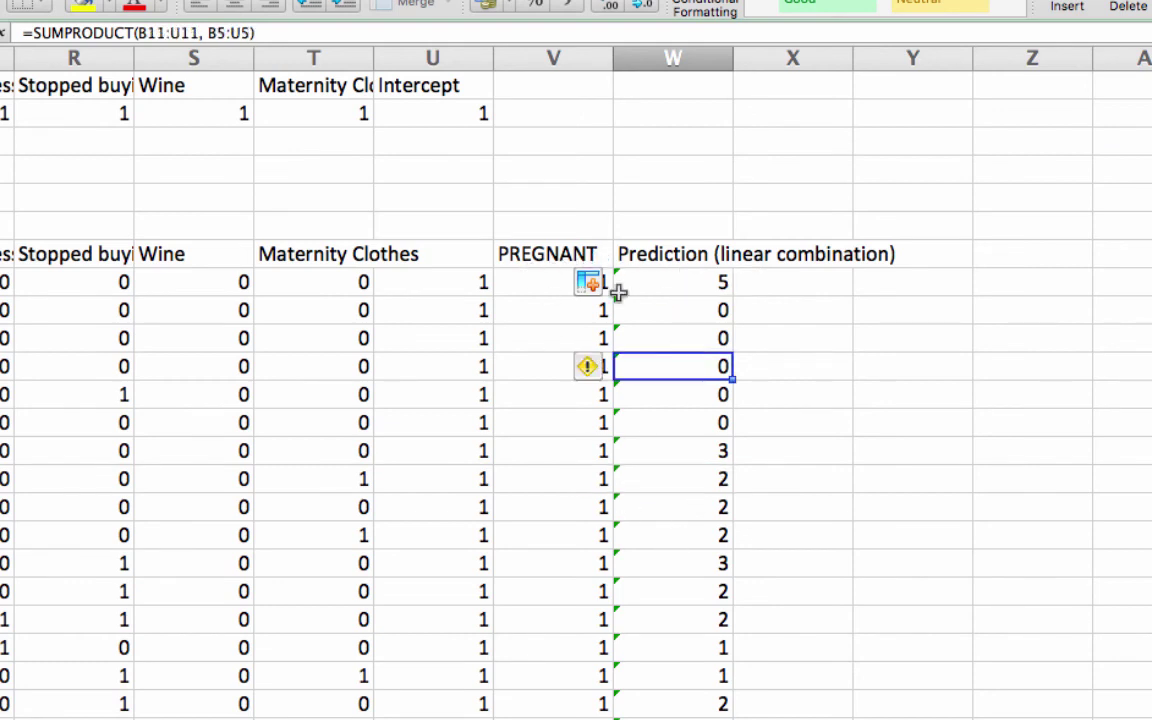
- Highlight the model coefficients from Intercept in U2 back to Male in B2, and return to the prediction column's header in W7
left_click(381, 118)
key("ctrl+shift+Left")
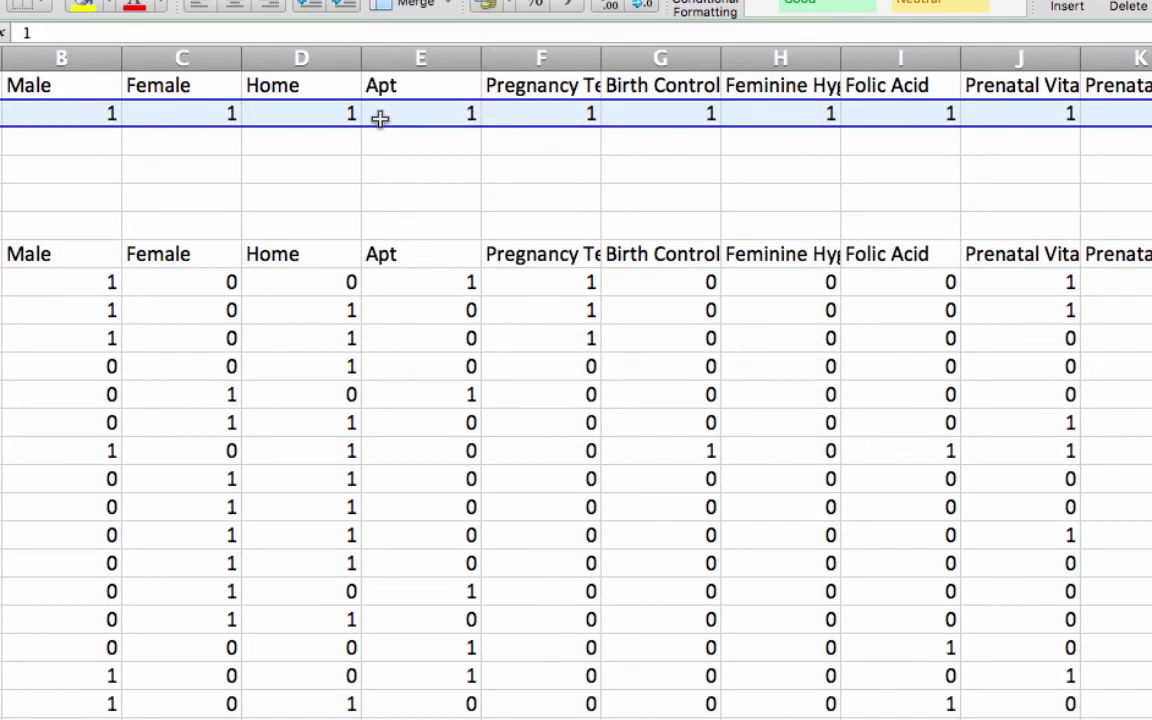
scroll(381, 118, "right", 5)
key("shift+Left")
key("shift+Left")
key("shift+Left")
key("shift+Left")
key("shift+Left")
key("shift+Left")
key("shift+Left")
key("shift+Left")
key("shift+Left")
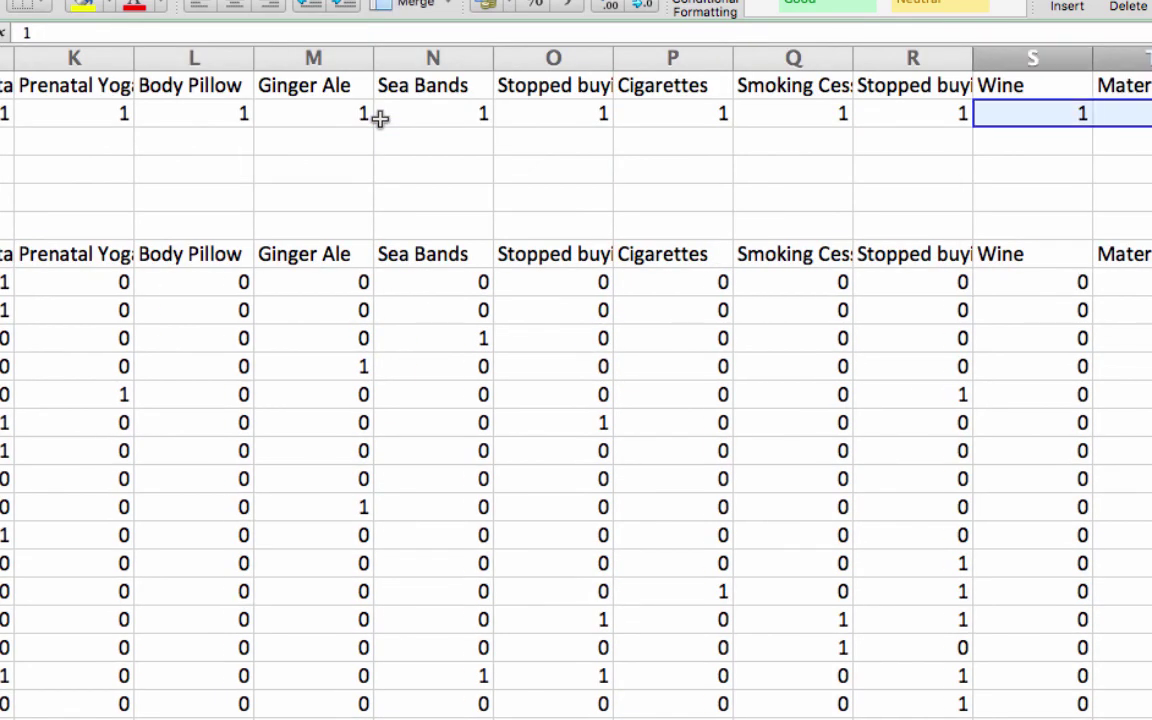
key("shift+Left")
key("shift+Left")
key("shift+Left")
key("shift+Left")
key("shift+Left")
key("shift+Left")
key("shift+Left")
key("shift+Left")
key("shift+Left")
key("shift+Left")
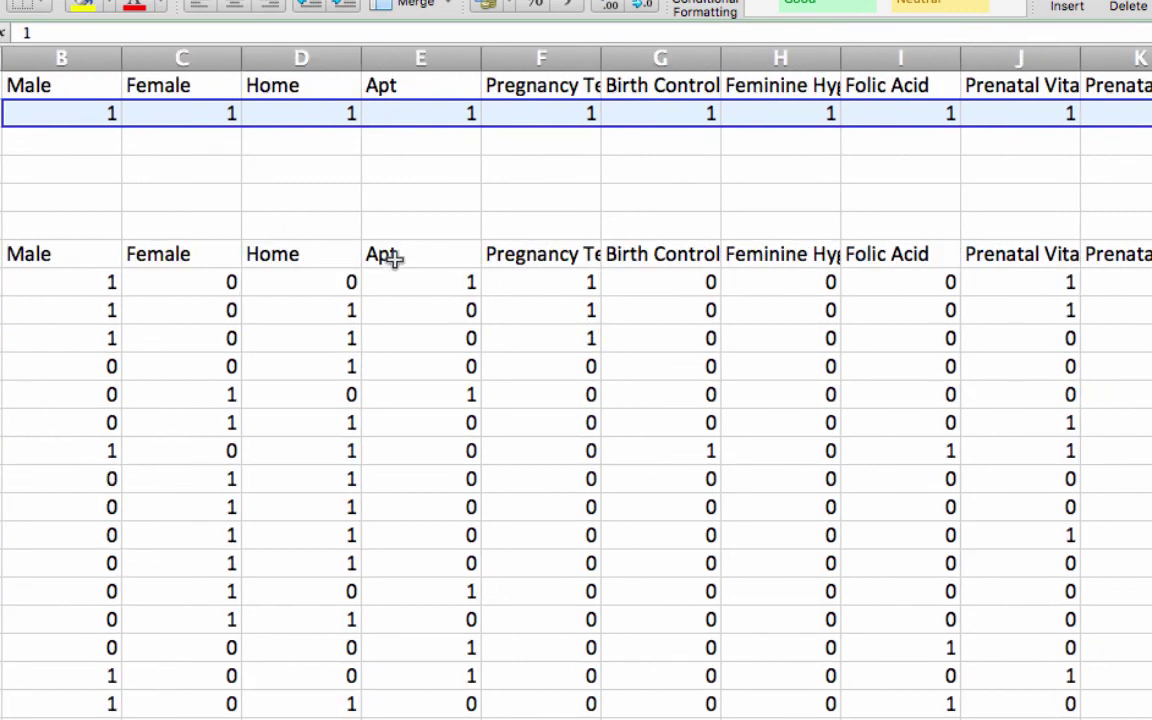
scroll(395, 258, "right", 15)
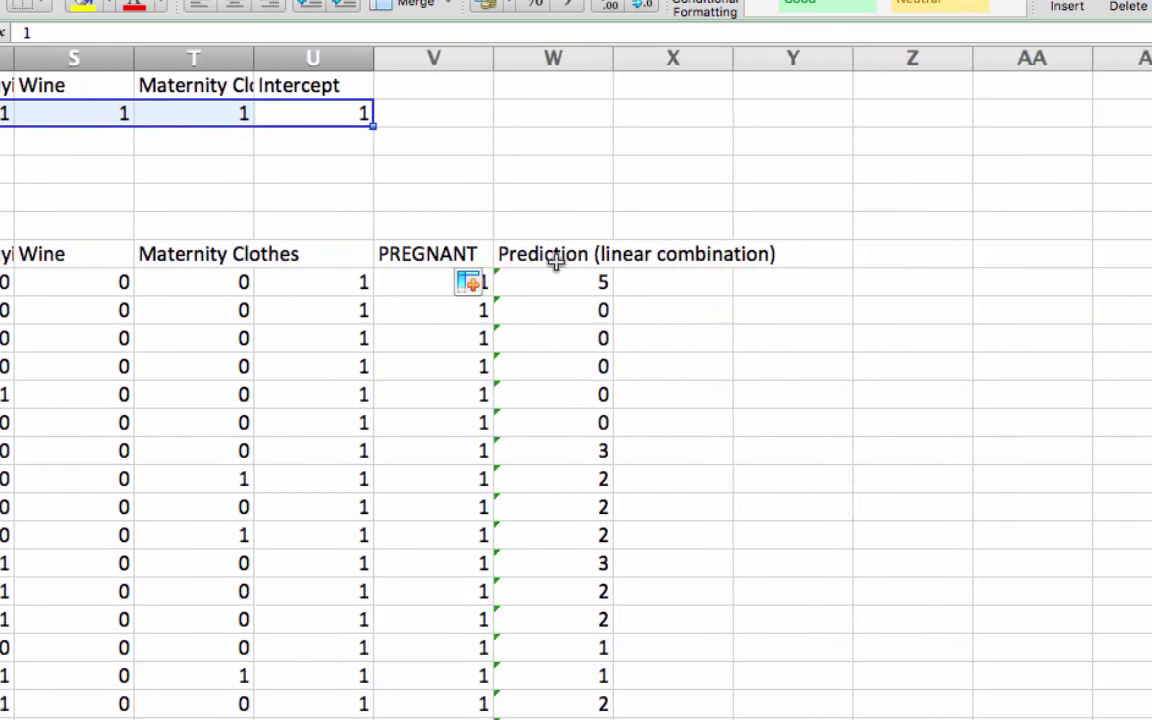
left_click(556, 262)
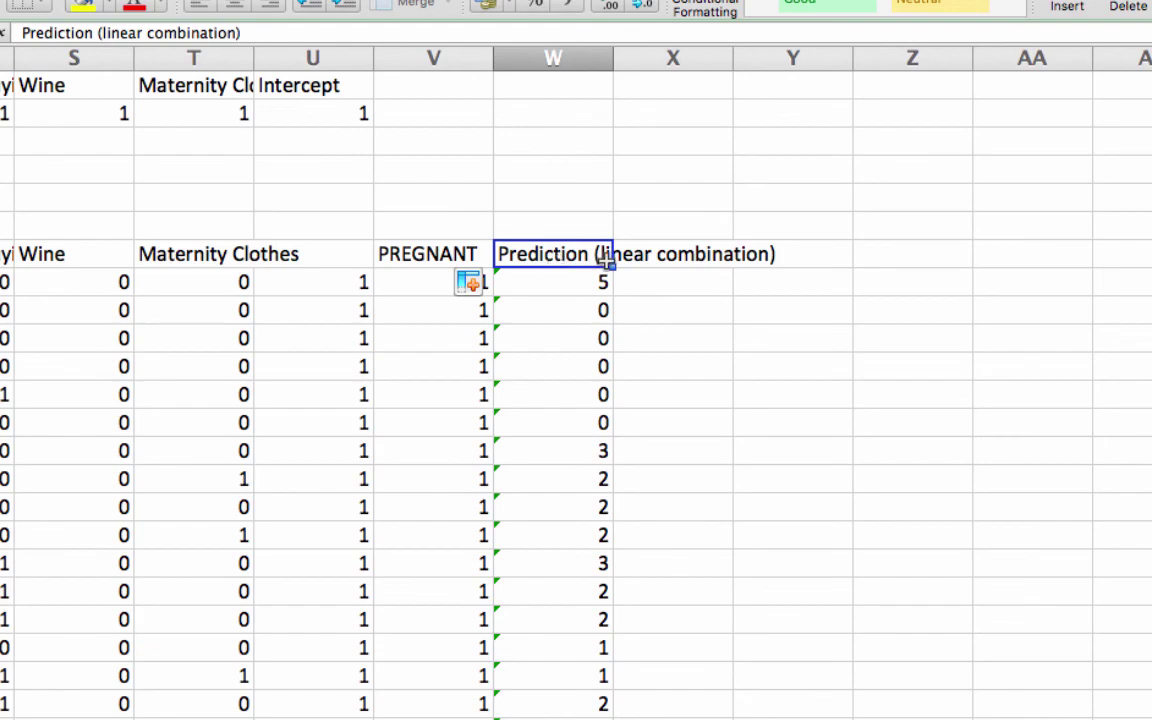